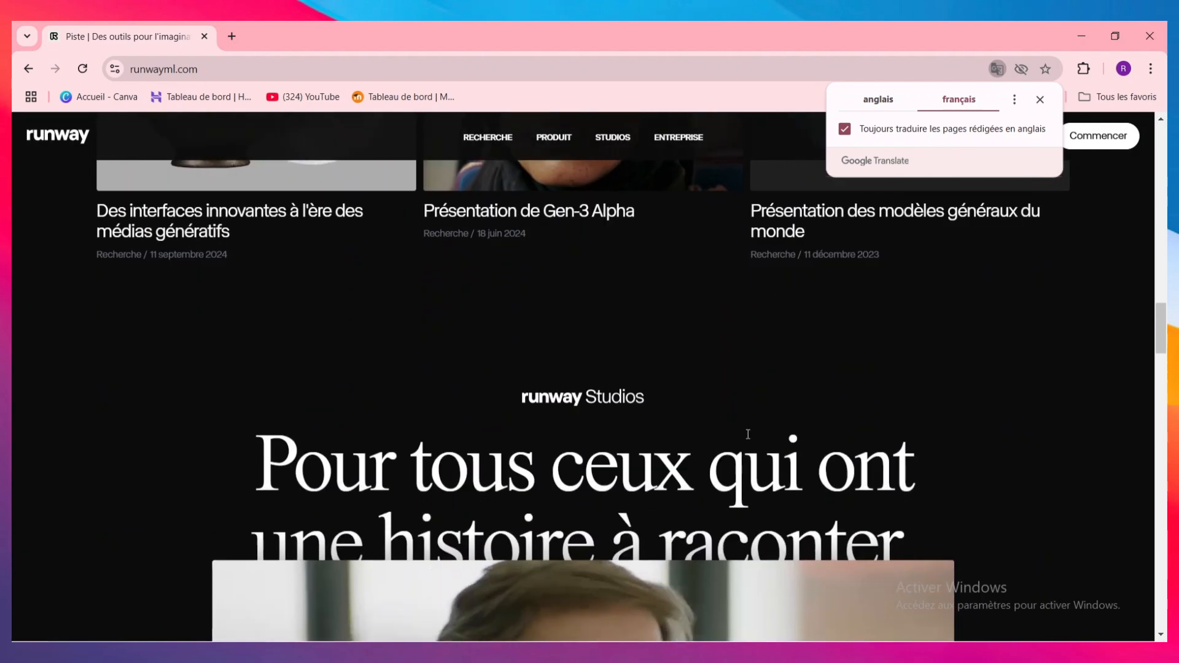
Step: Enter the Runway web app from its homepage and dismiss the offer to upgrade to the Standard plan
scroll(748, 436, up, 3)
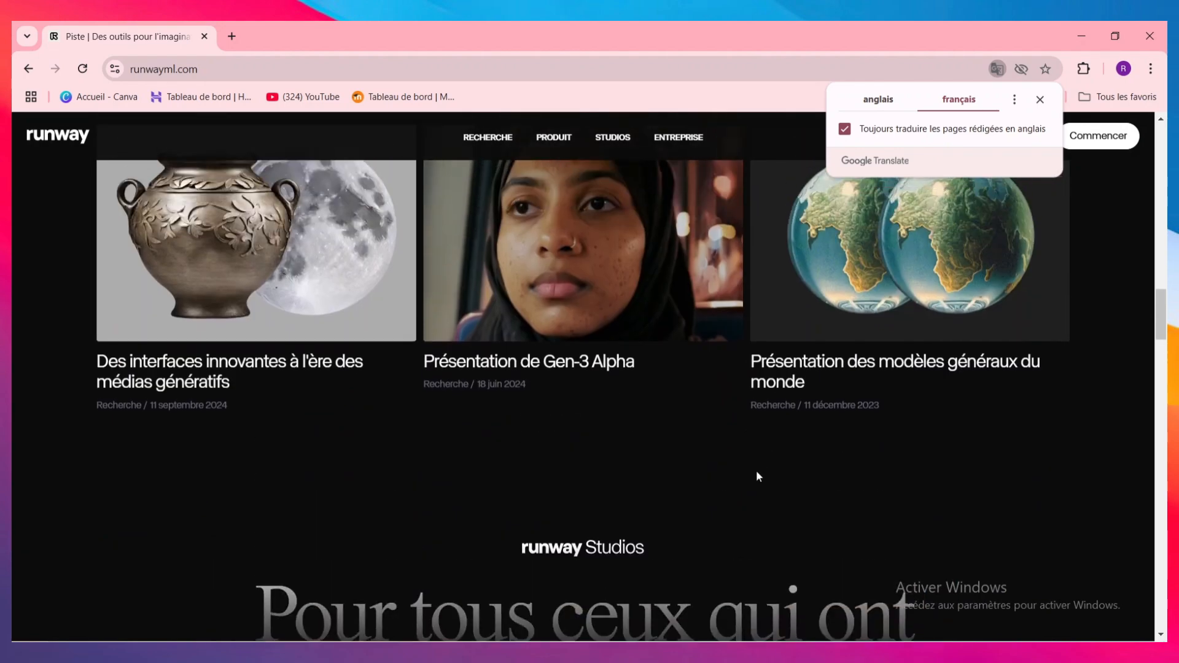
scroll(757, 470, down, 10)
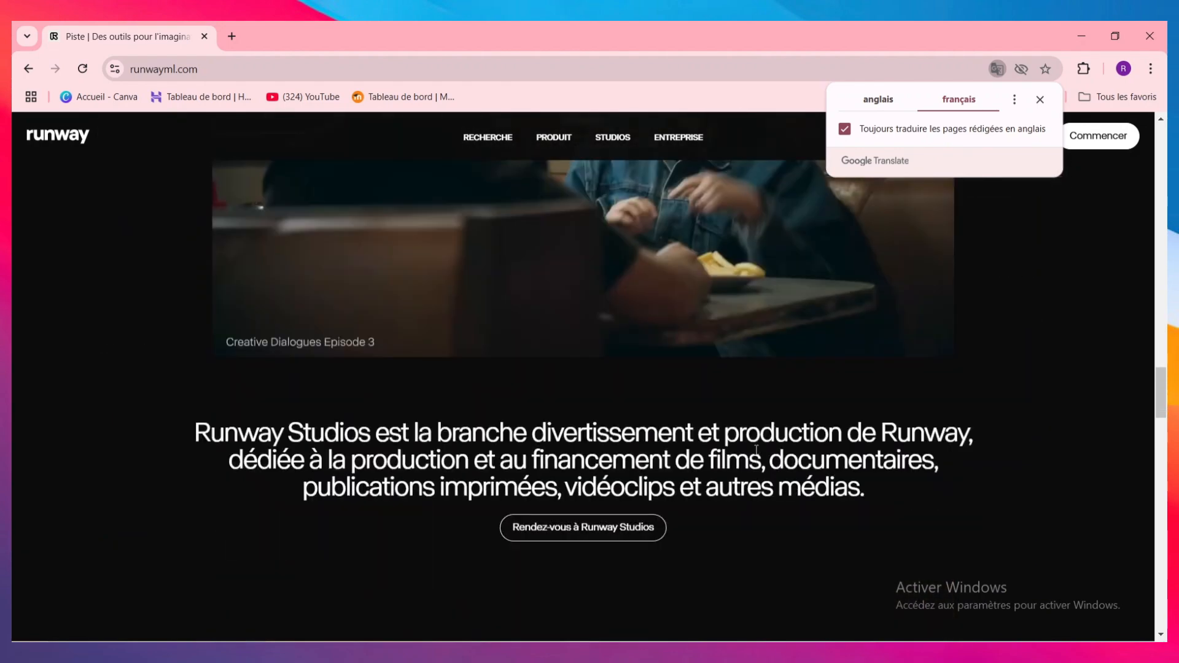
scroll(756, 462, down, 10)
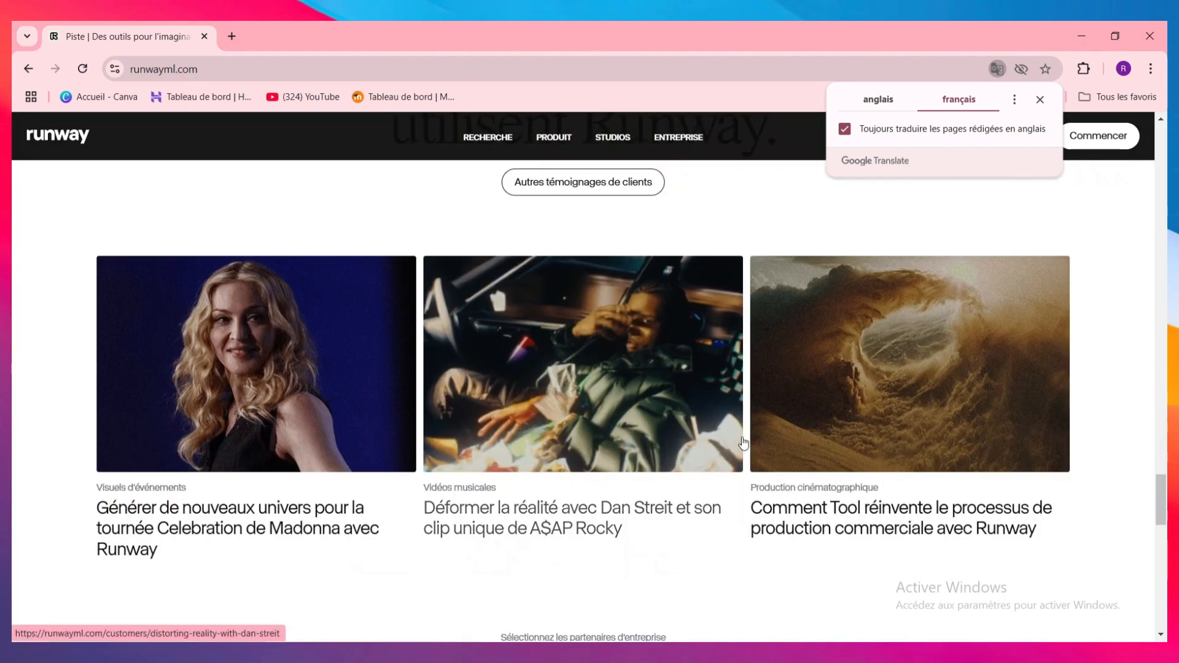
scroll(793, 442, up, 20)
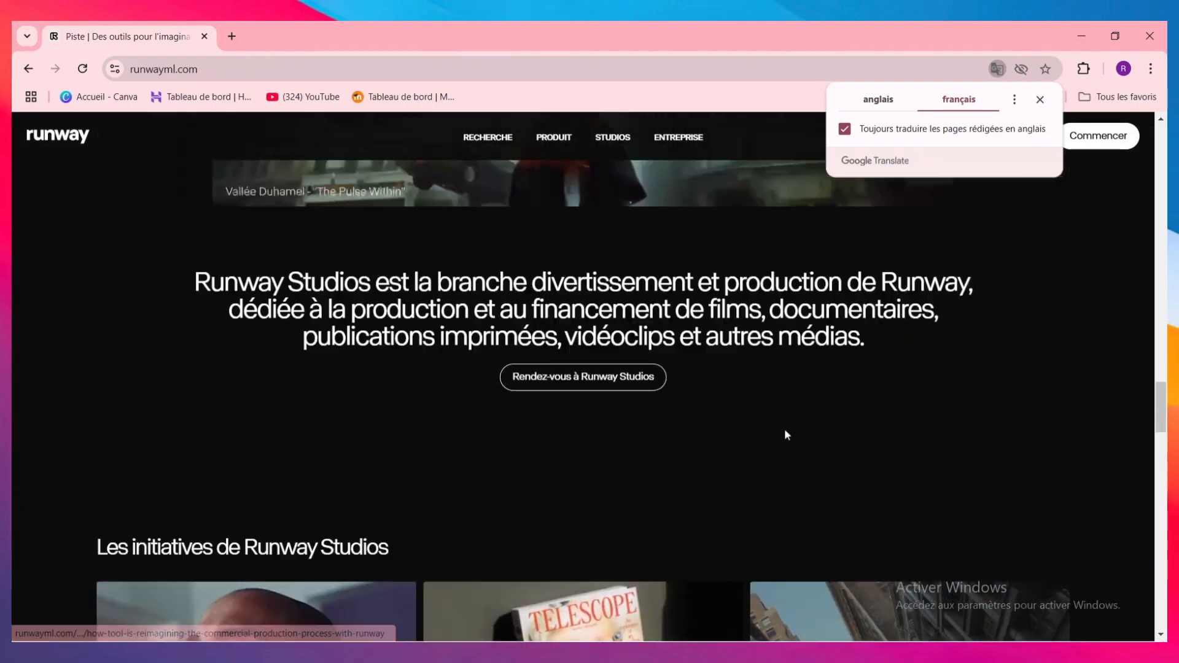
scroll(790, 405, up, 10)
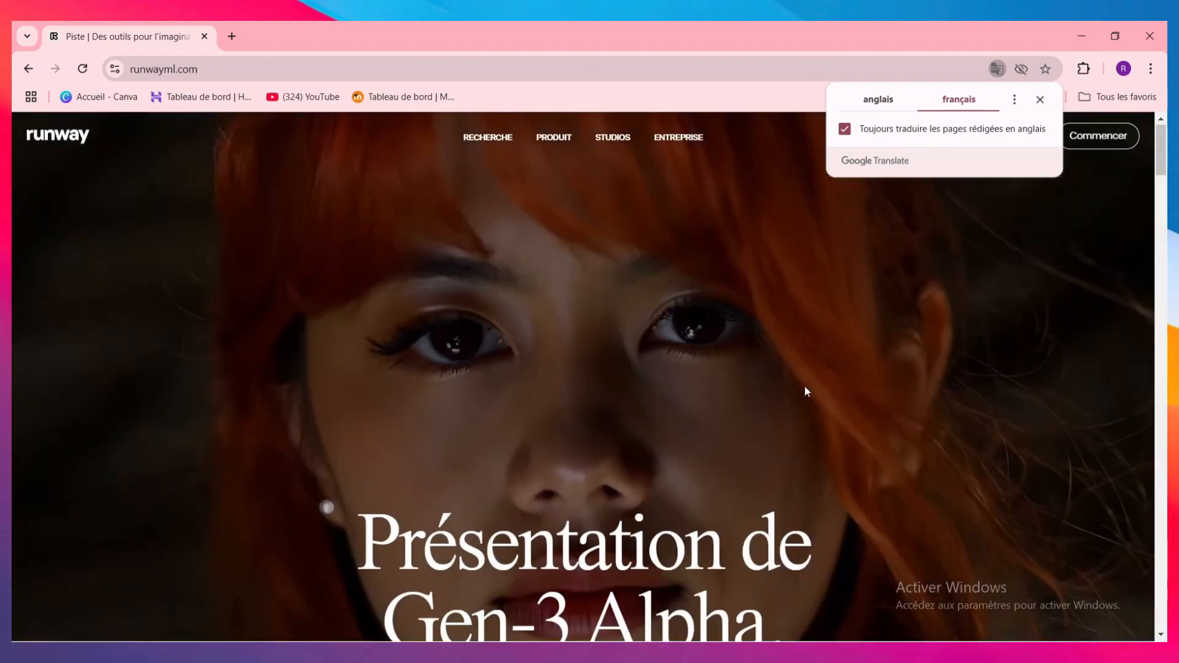
click(1097, 137)
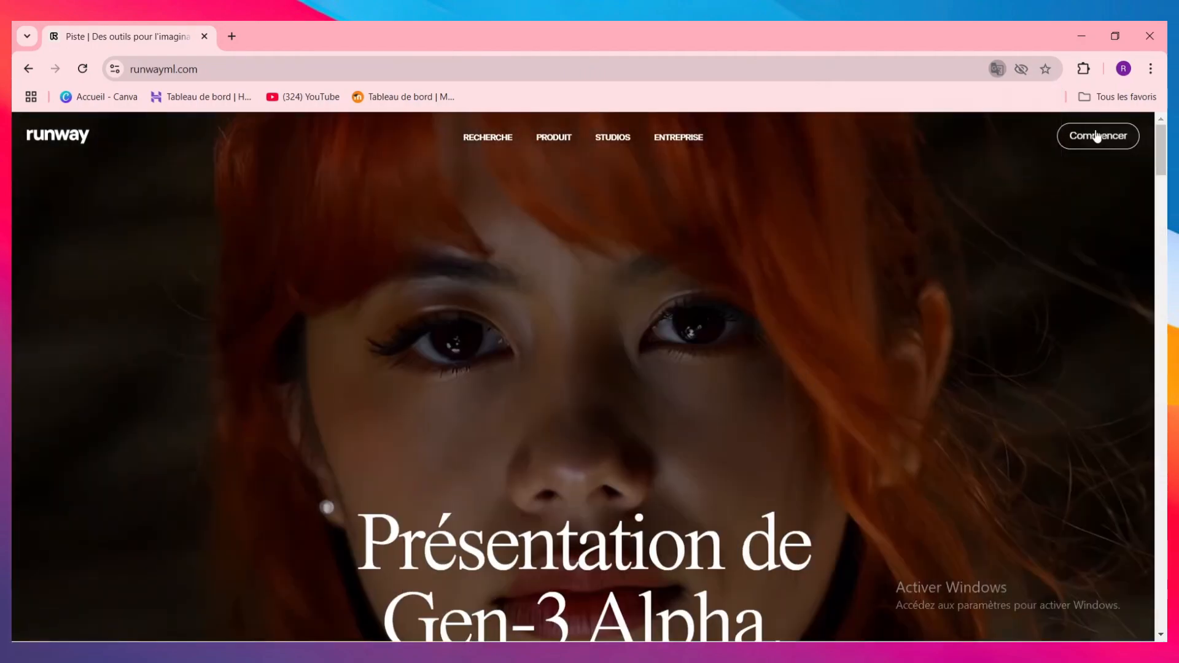
click(1078, 143)
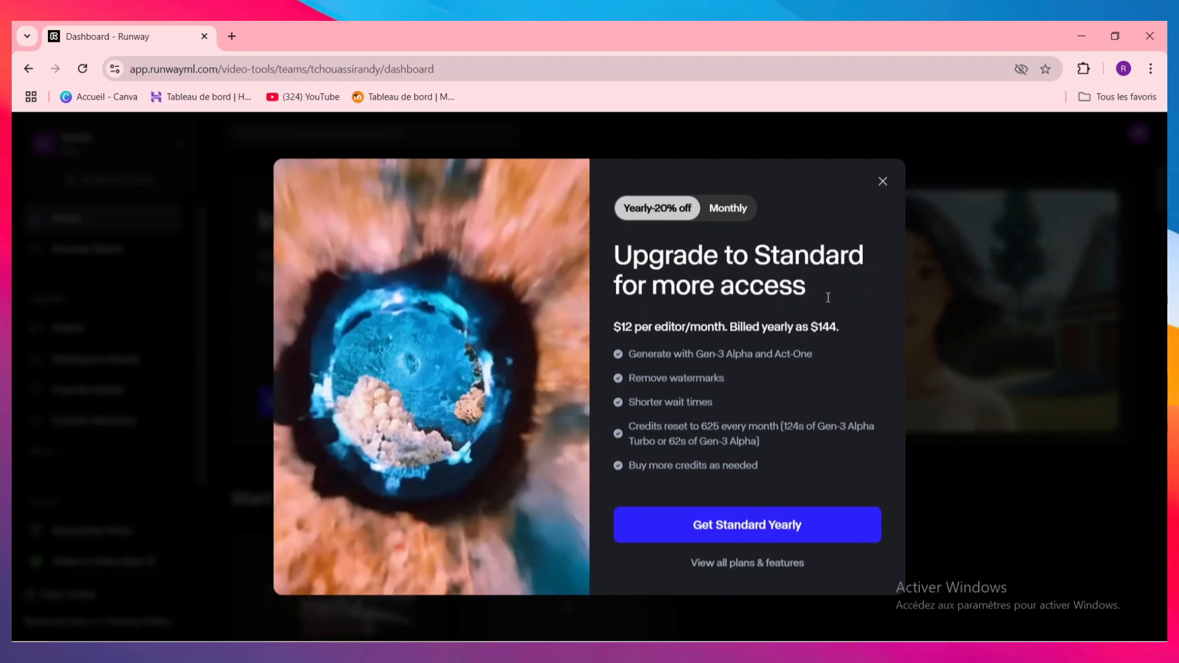
click(883, 182)
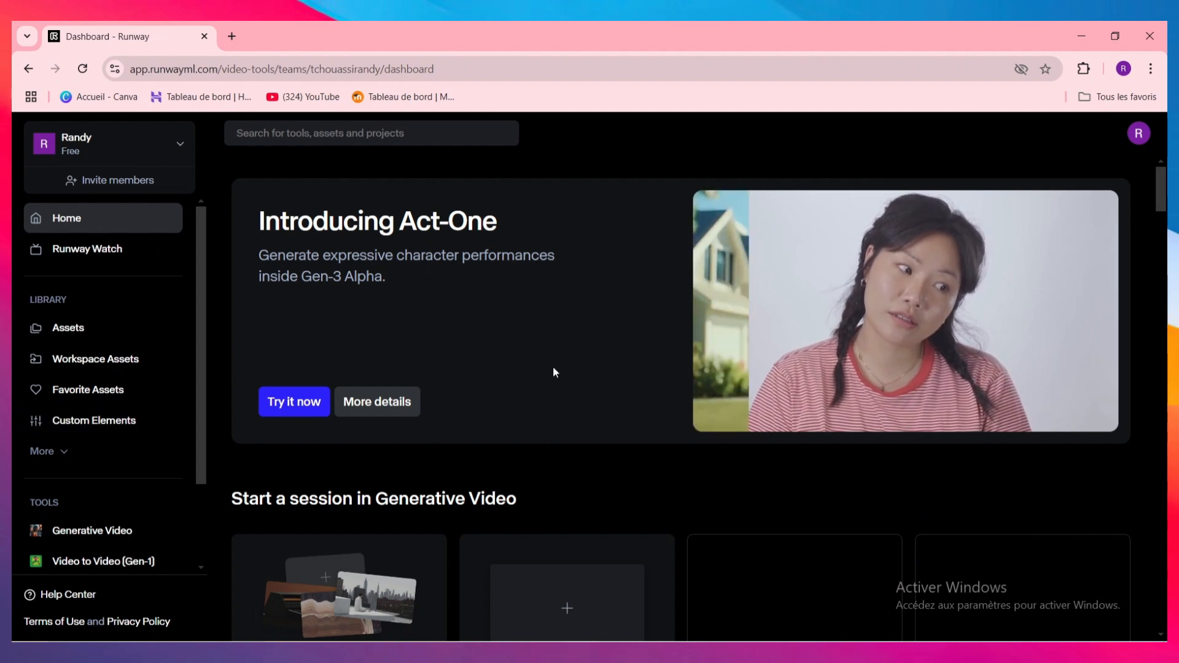
Step: Look through the dashboard's generative video sessions and the full collection of Runway AI tools
scroll(799, 295, down, 4)
scroll(814, 323, up, 4)
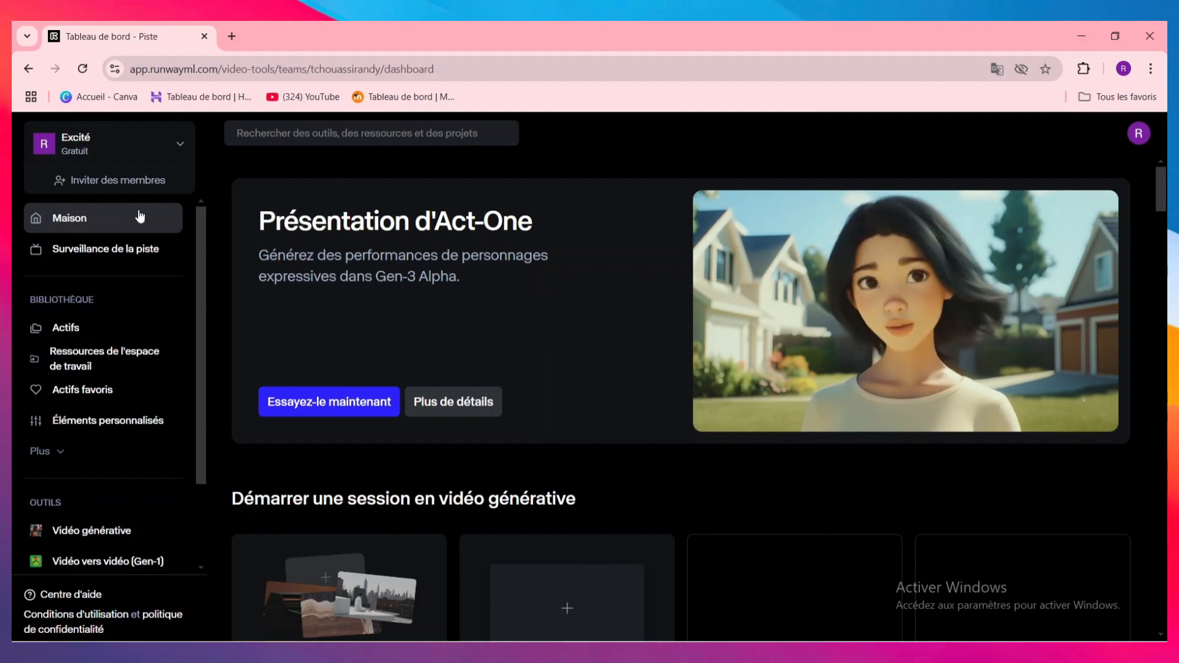
scroll(489, 338, down, 5)
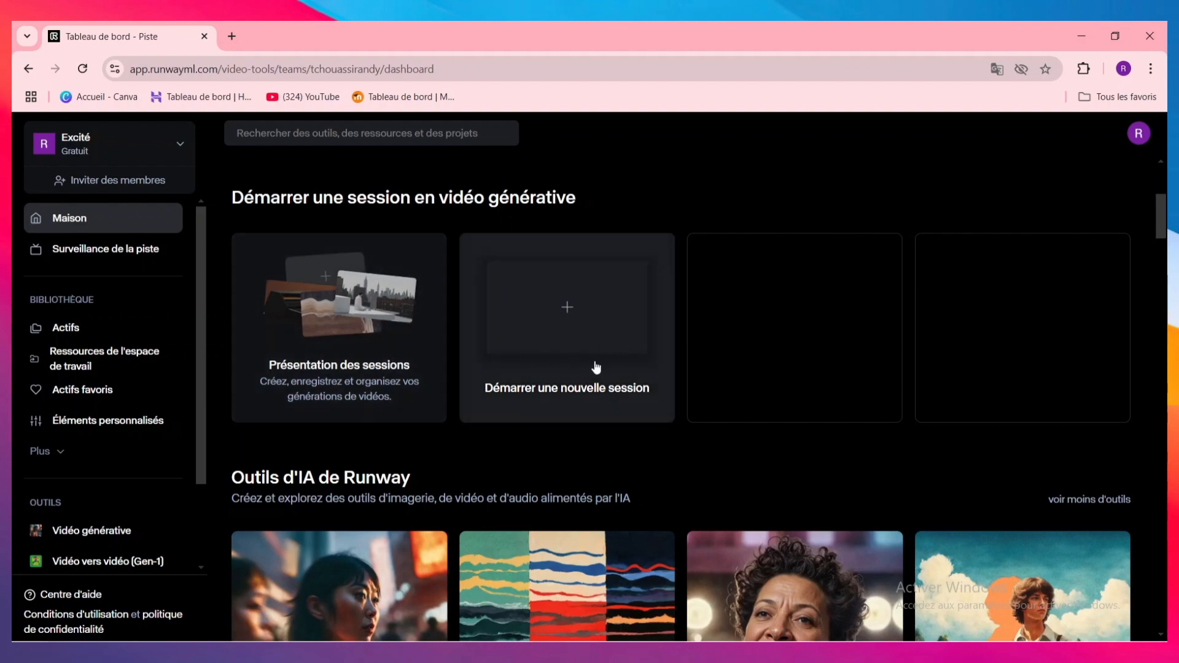
scroll(596, 368, down, 5)
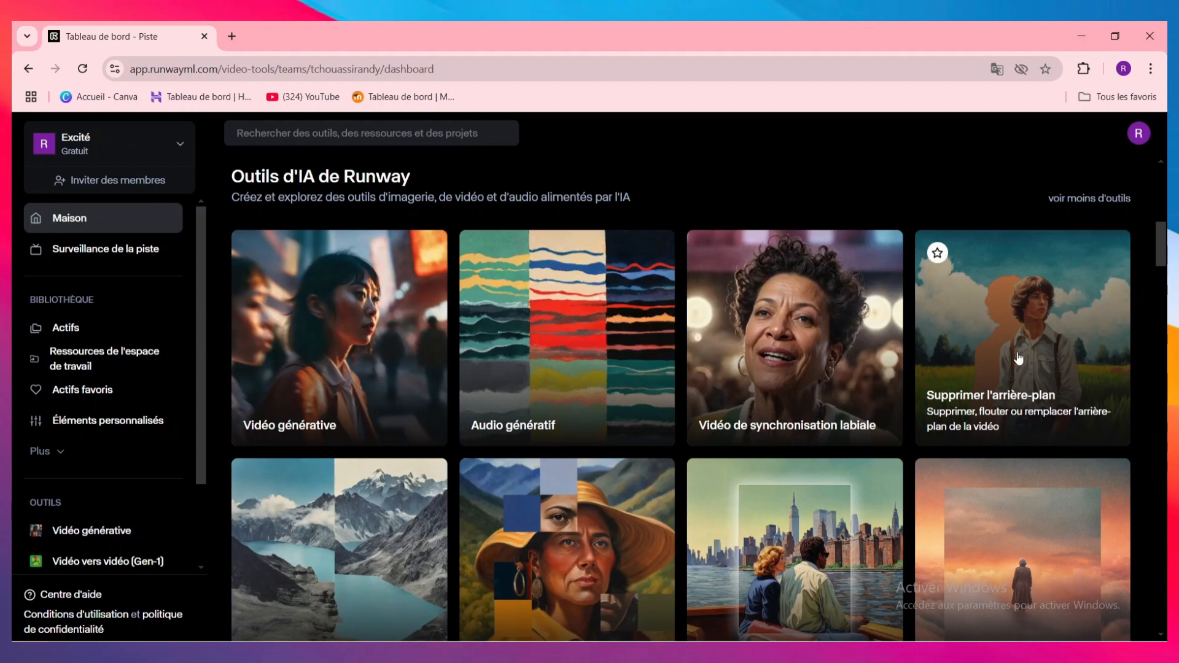
scroll(535, 510, down, 2)
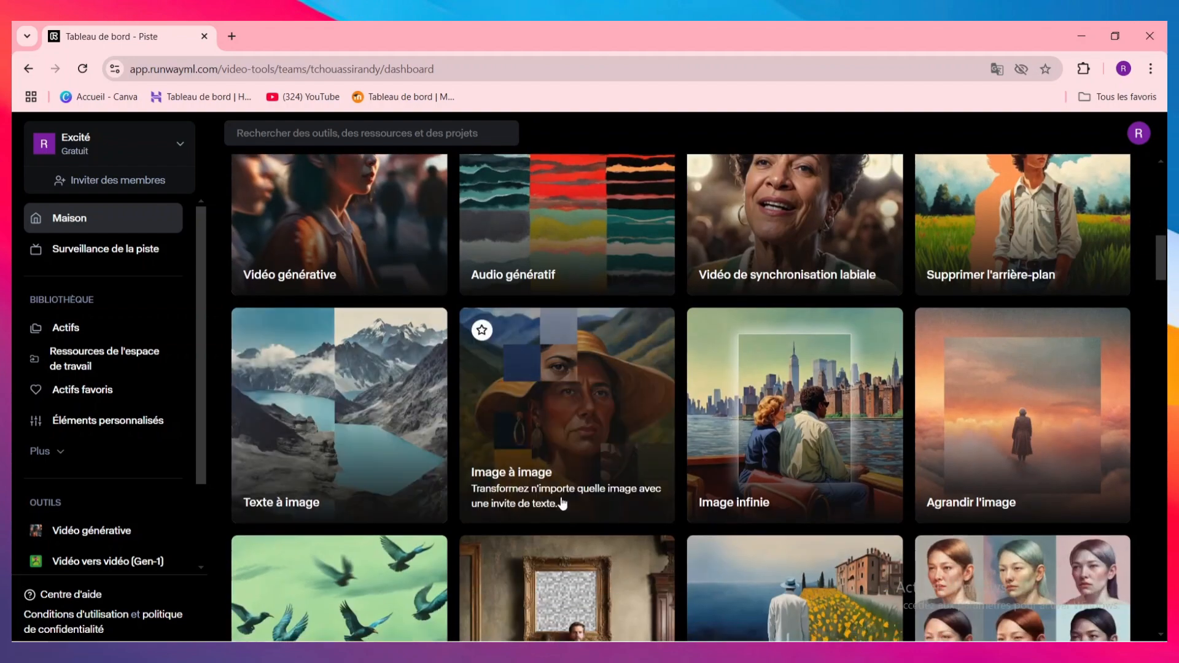
scroll(820, 503, down, 5)
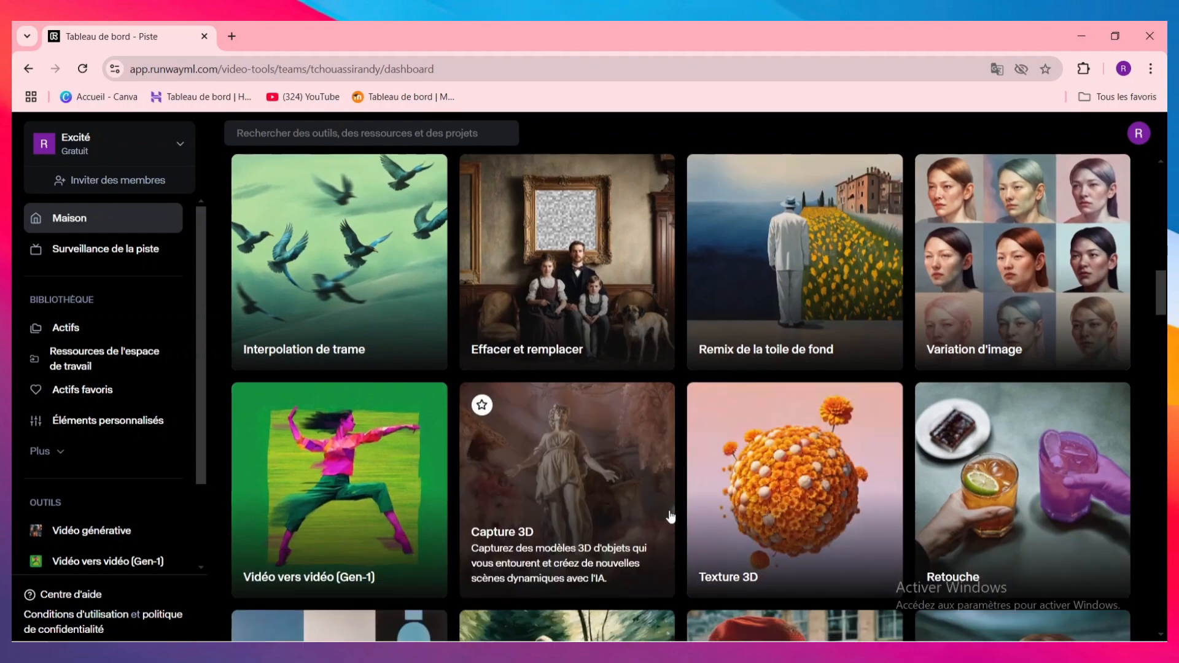
scroll(673, 504, down, 7)
scroll(685, 467, down, 2)
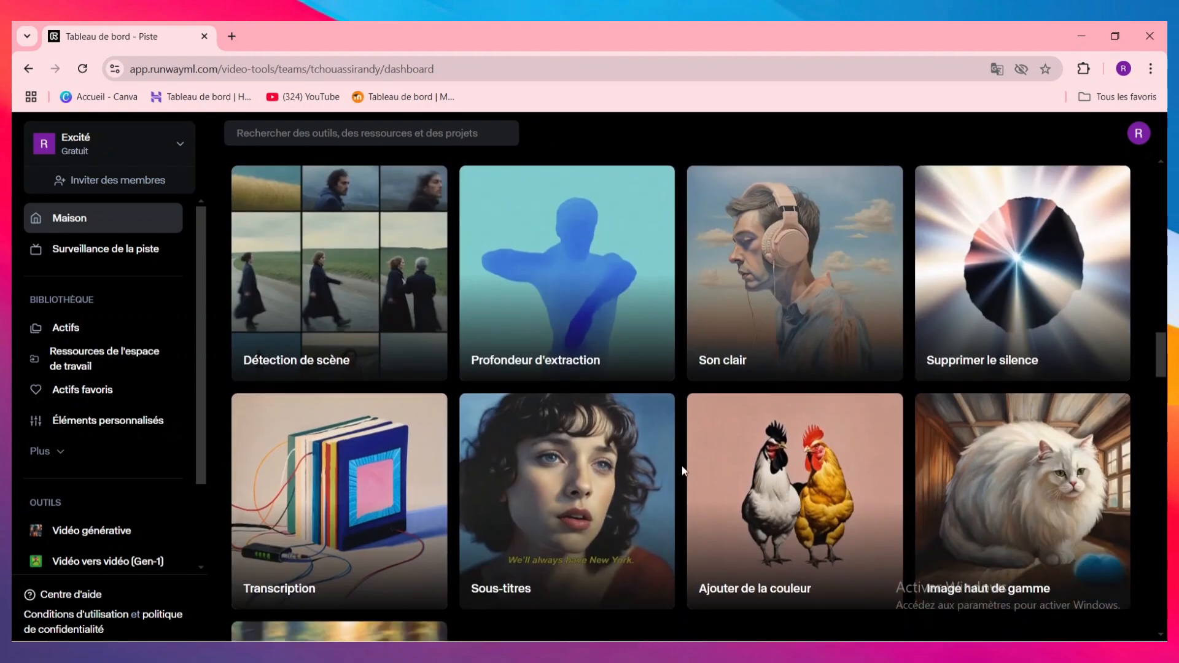
scroll(686, 452, down, 4)
scroll(684, 444, up, 8)
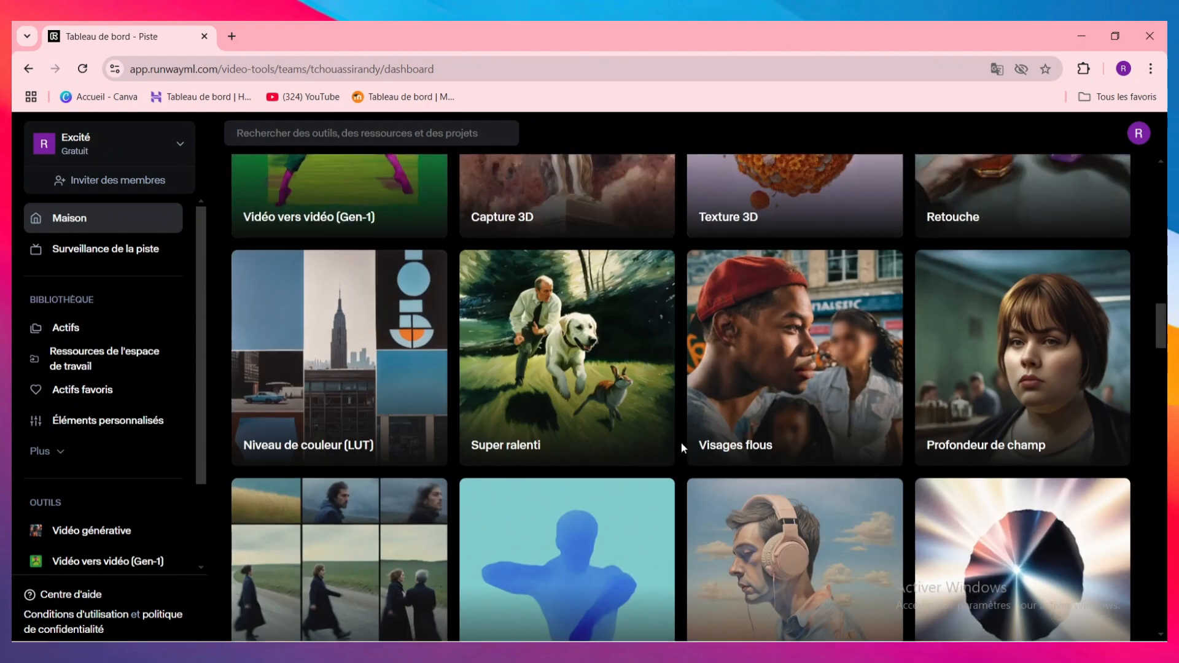
scroll(681, 441, up, 15)
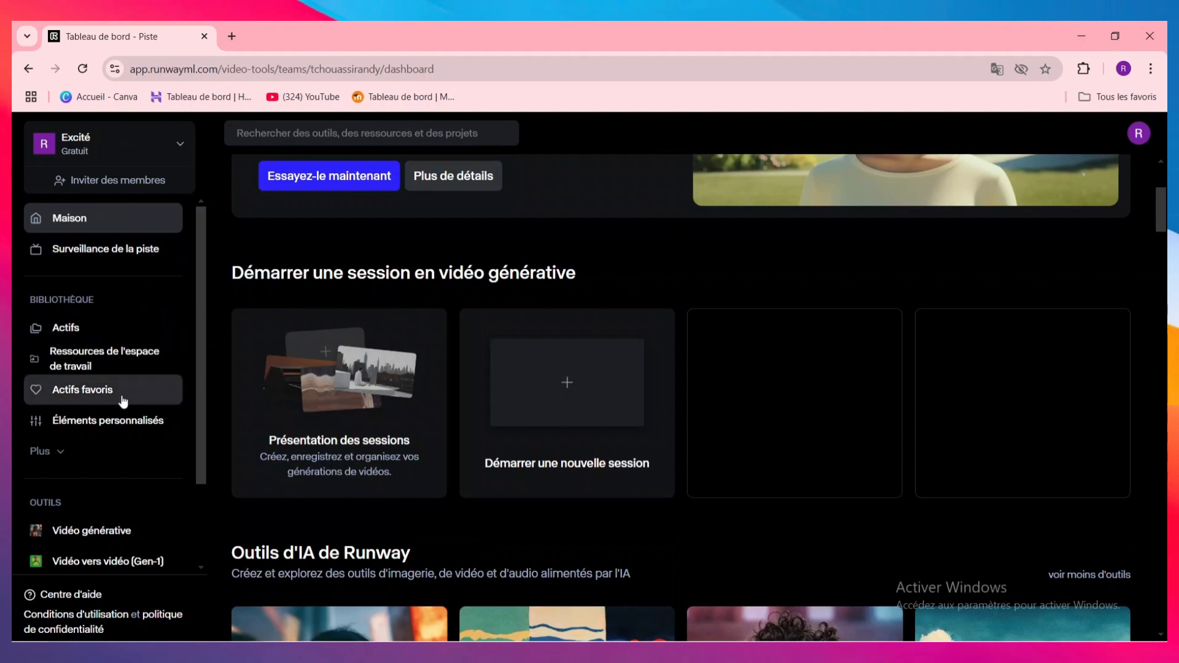
Step: Create a new folder named "vidéo créative" in the private assets library
click(101, 337)
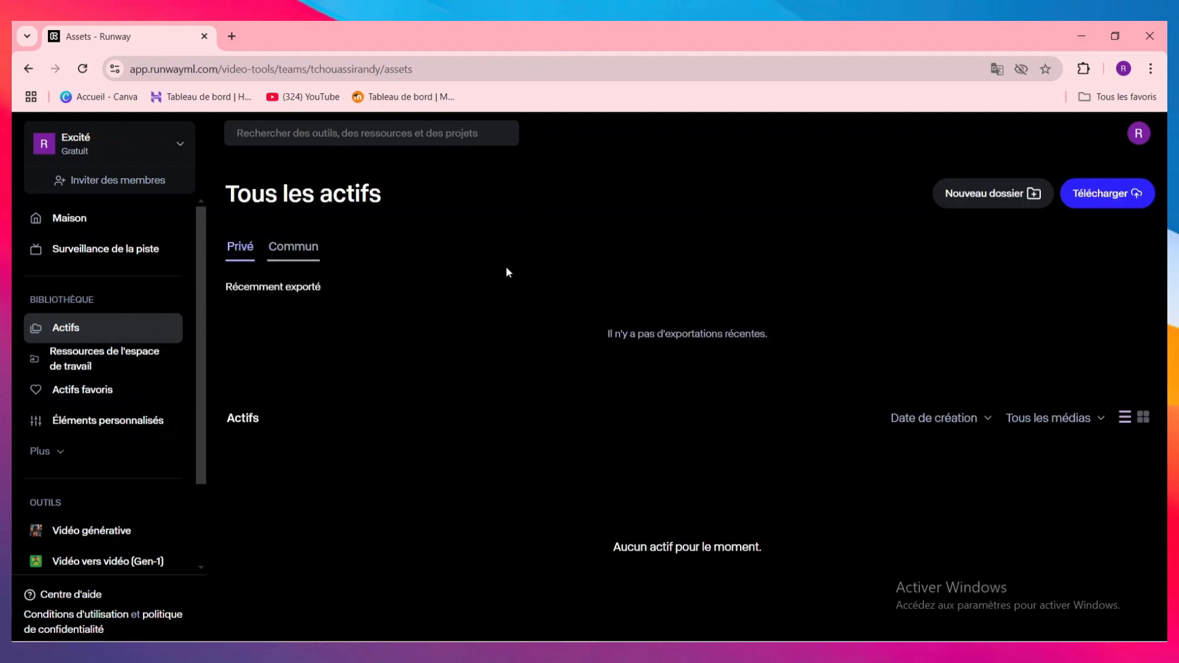
click(990, 196)
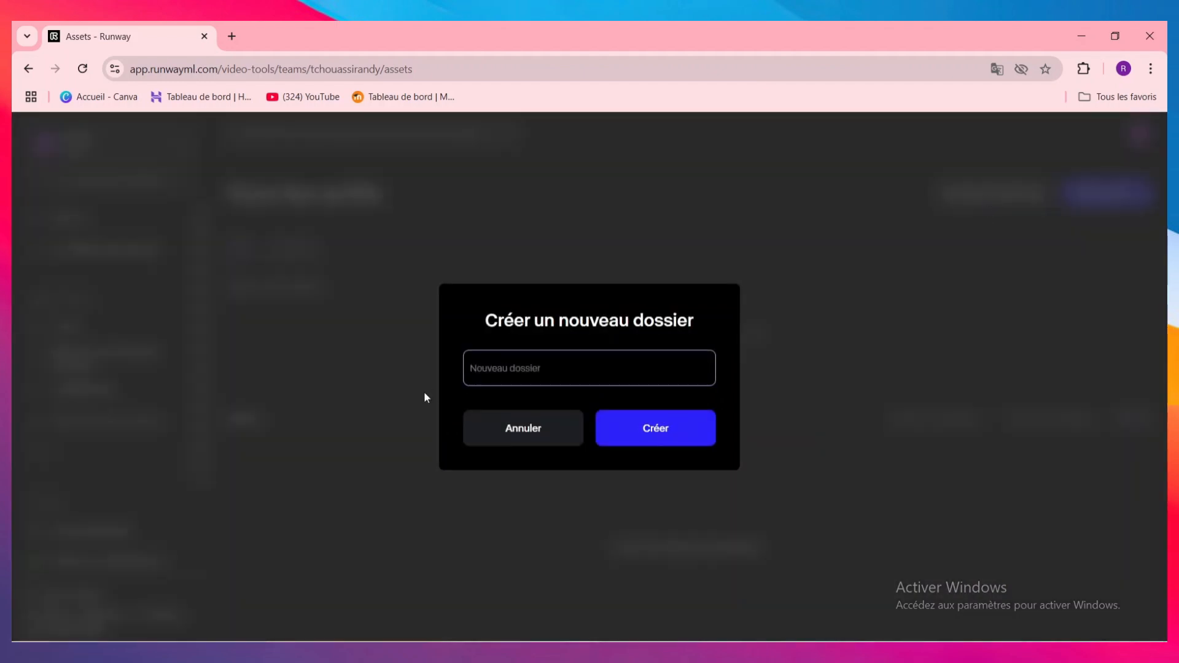
click(555, 368)
text(video creative)
key(Return)
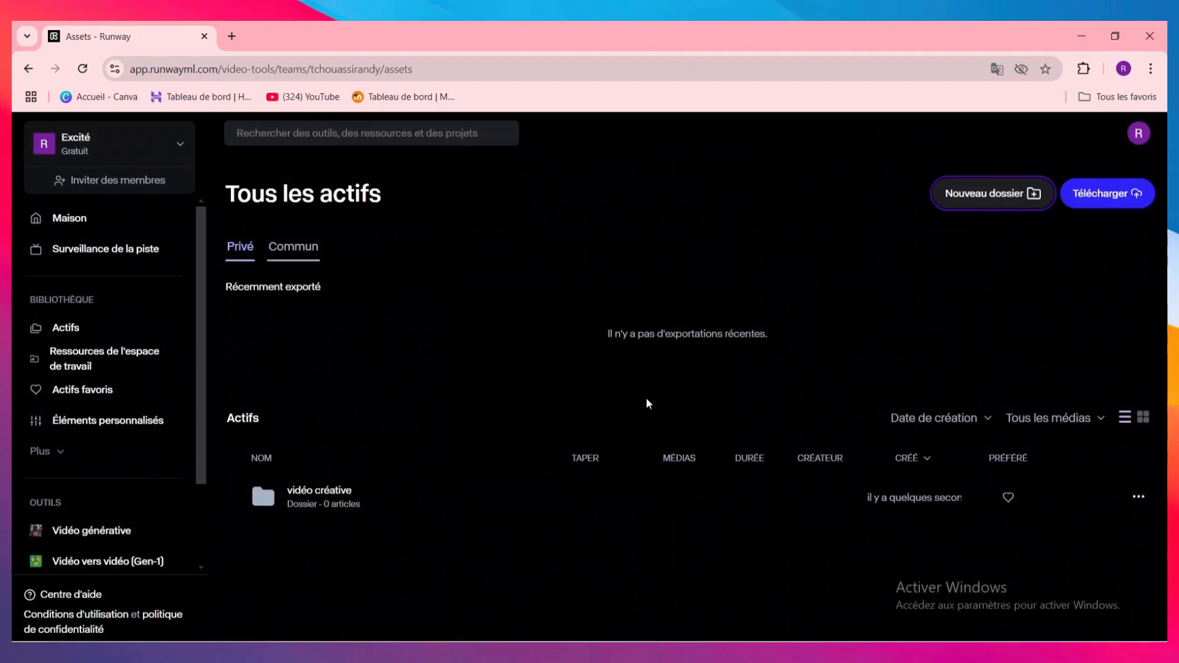
click(1131, 200)
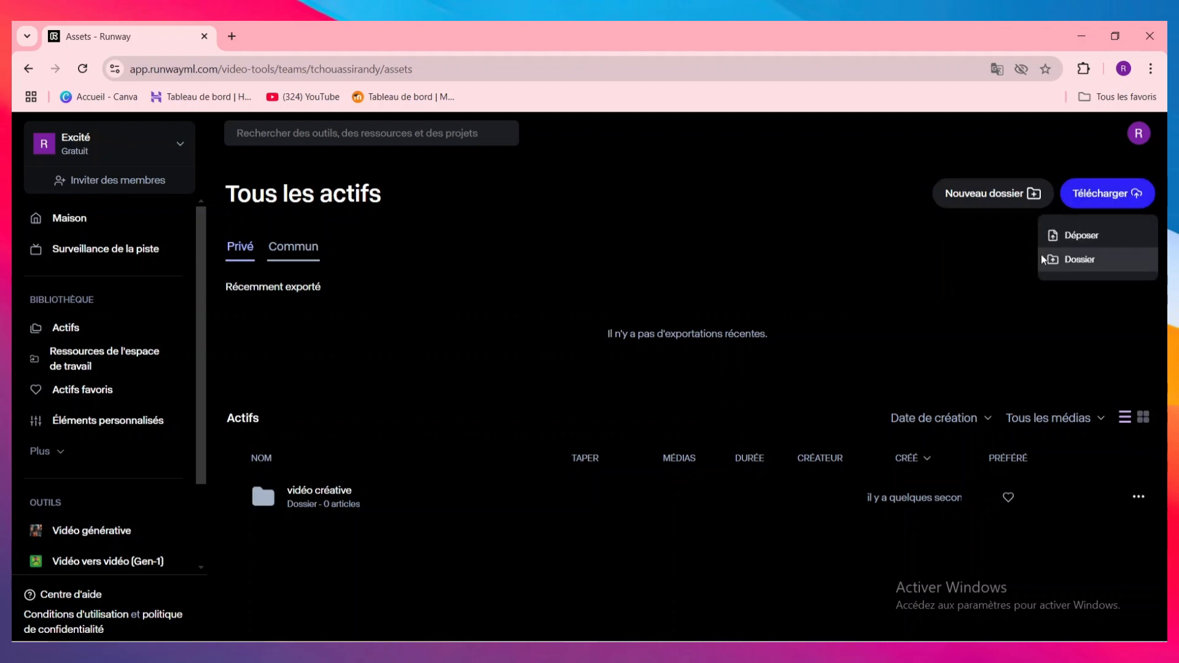
click(1081, 260)
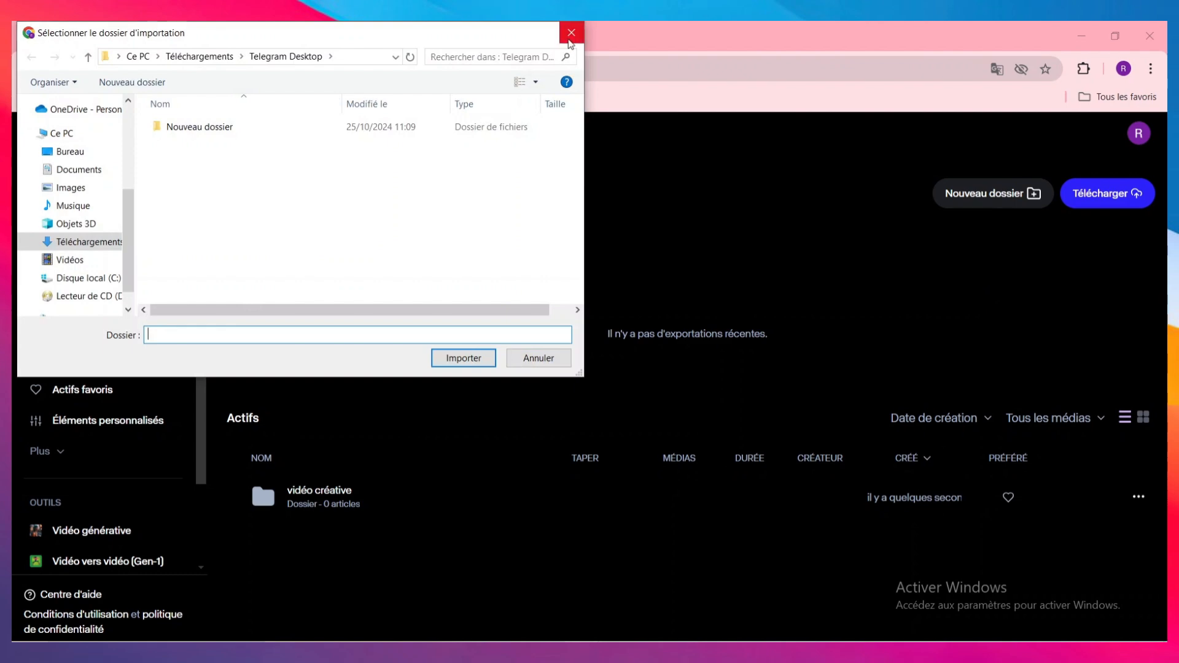
click(571, 33)
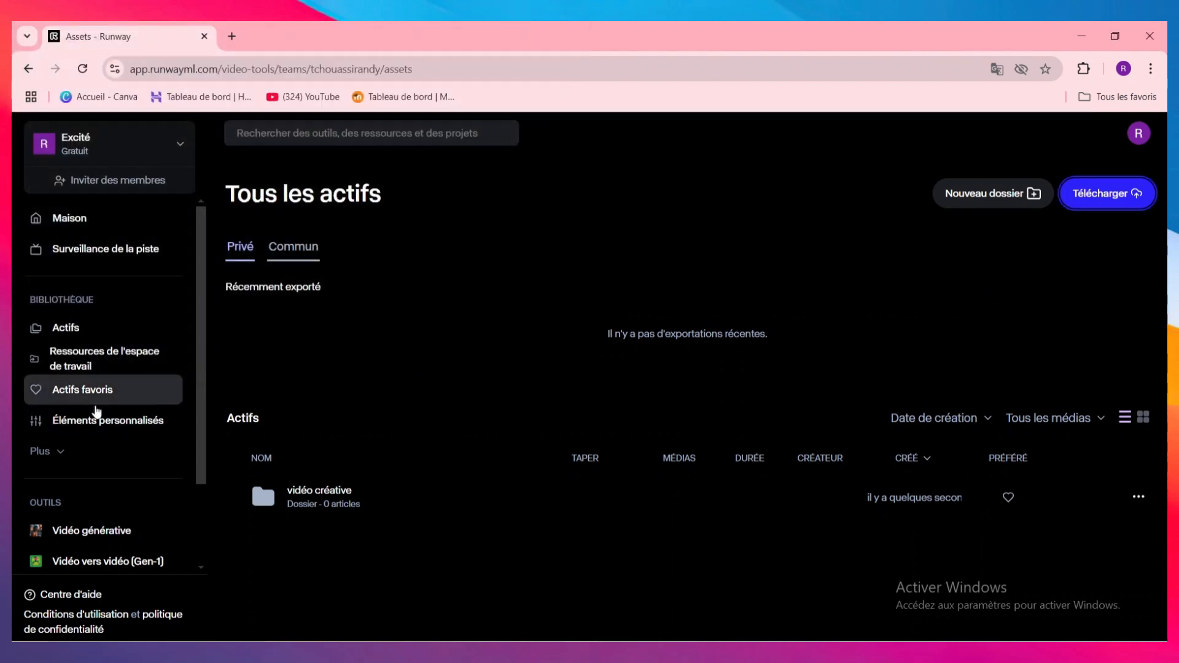
Step: View the shared workspace assets and the list of available tools, and return to the home dashboard
click(95, 367)
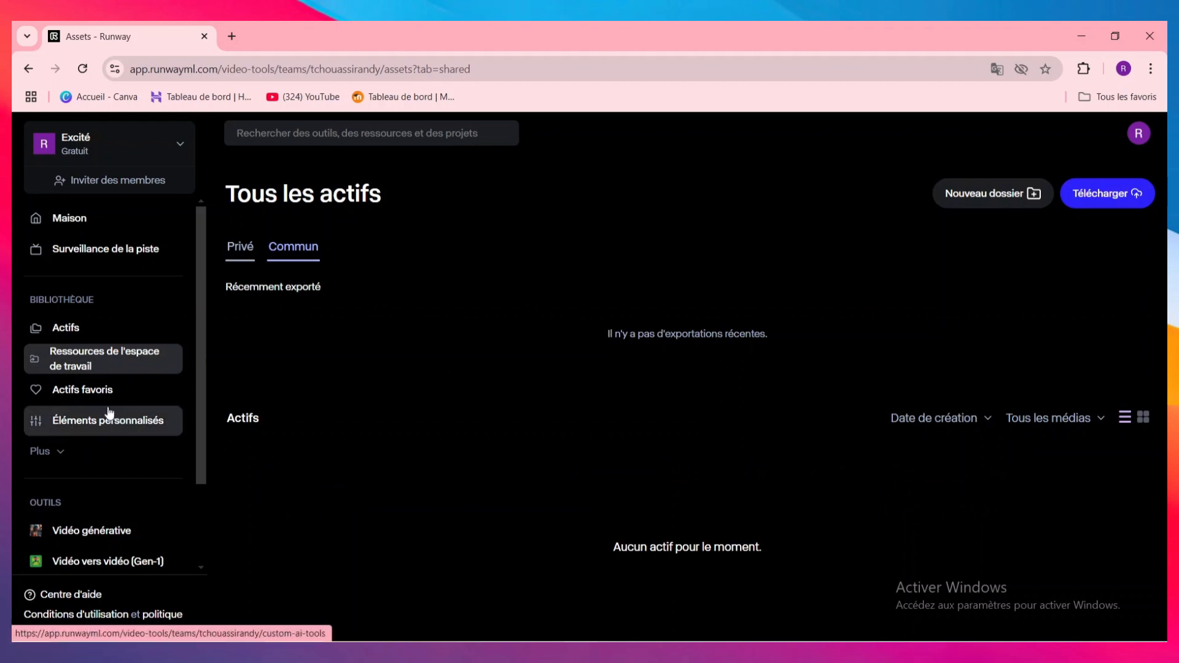
scroll(121, 387, down, 2)
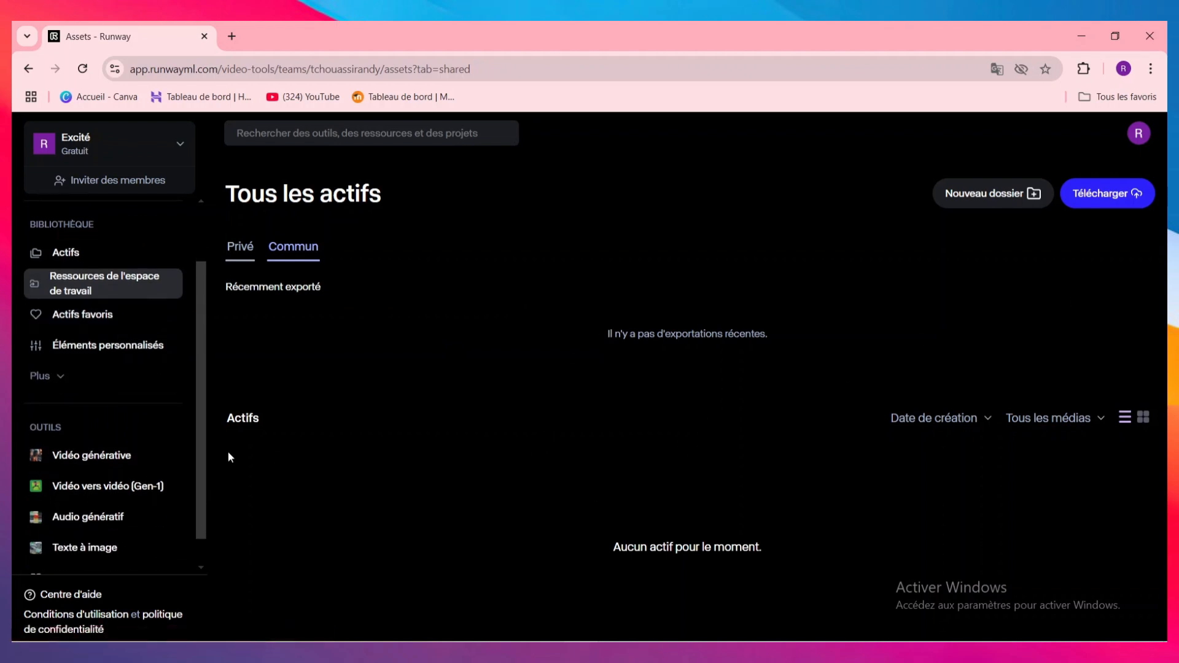
scroll(116, 404, down, 1)
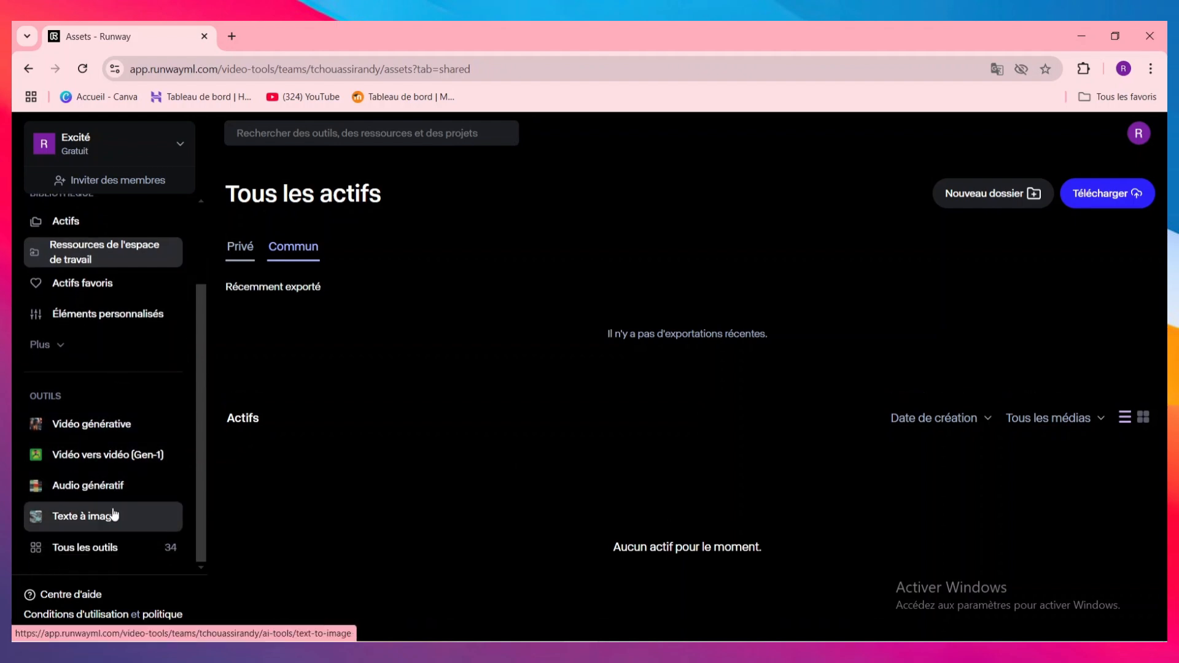
scroll(116, 489, up, 3)
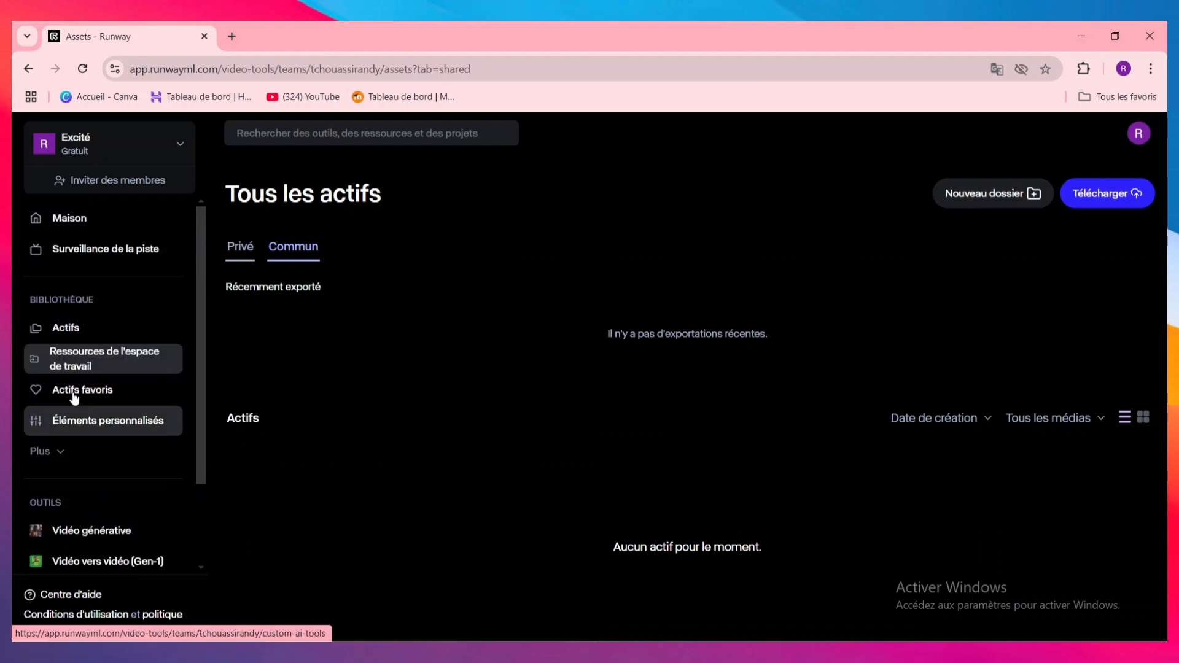
click(86, 223)
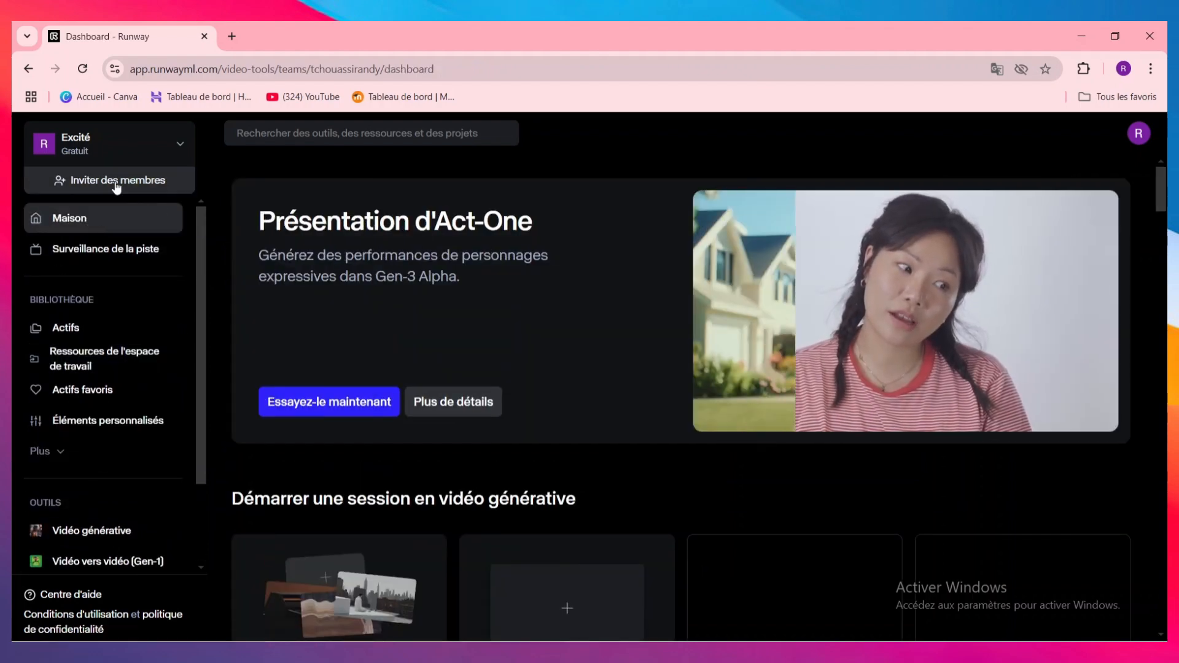
click(116, 181)
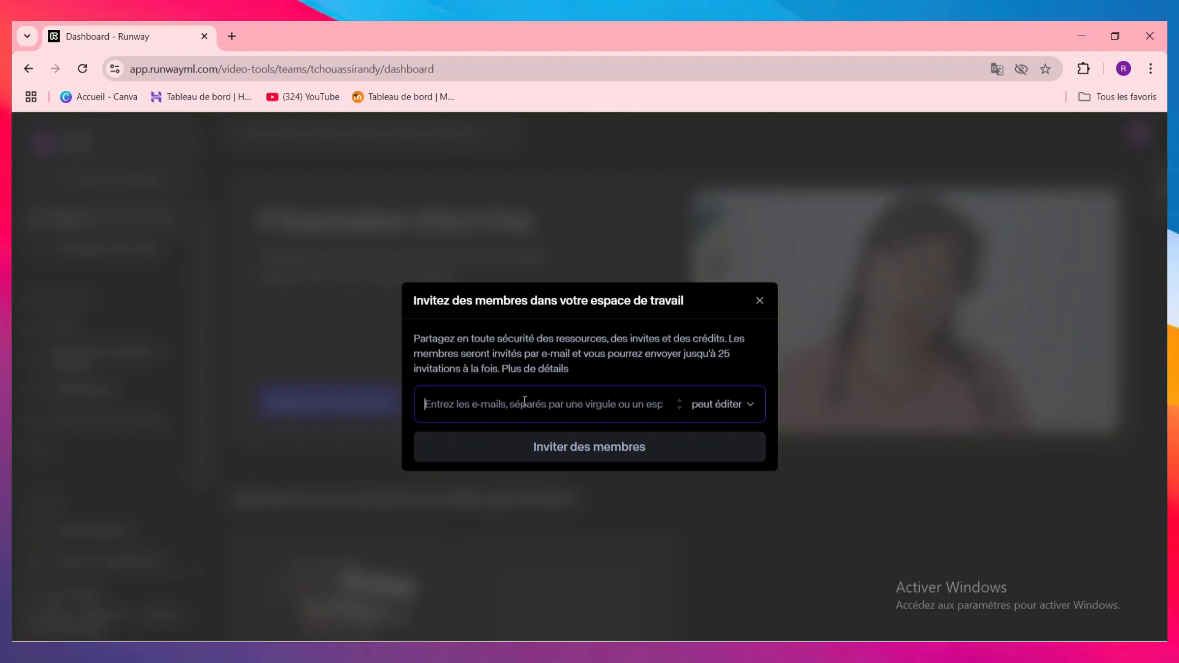
click(613, 399)
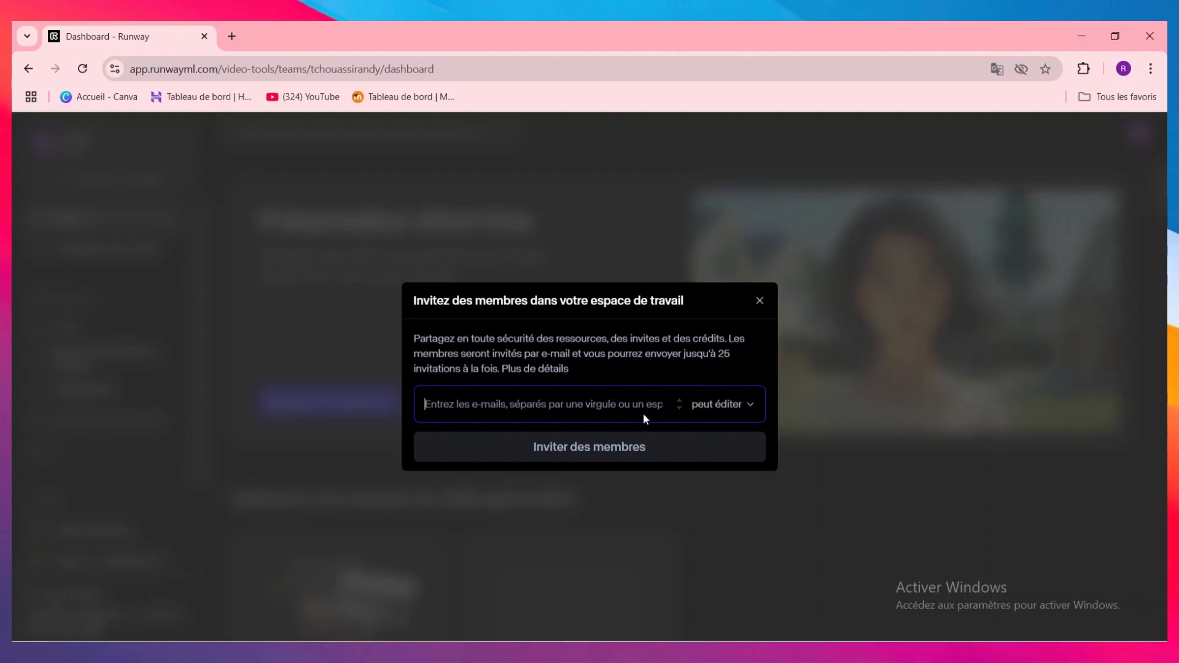
click(761, 301)
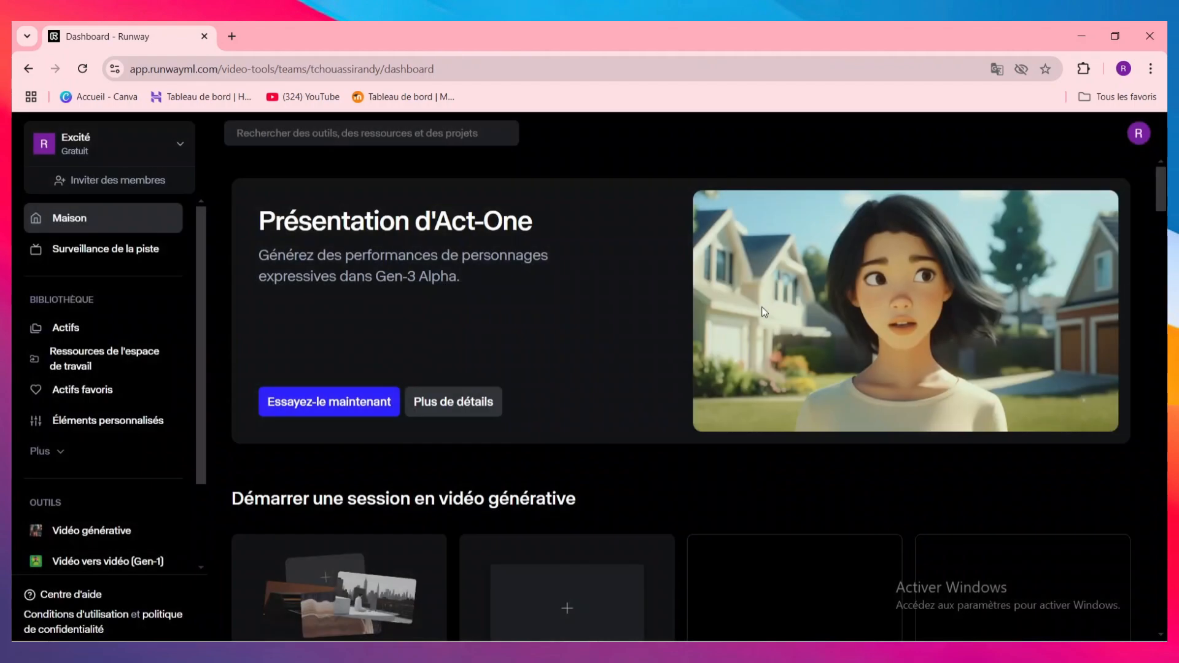
Step: Open the Generative Video tool from the collection of Runway AI tools on the dashboard
scroll(684, 369, down, 4)
scroll(682, 366, up, 4)
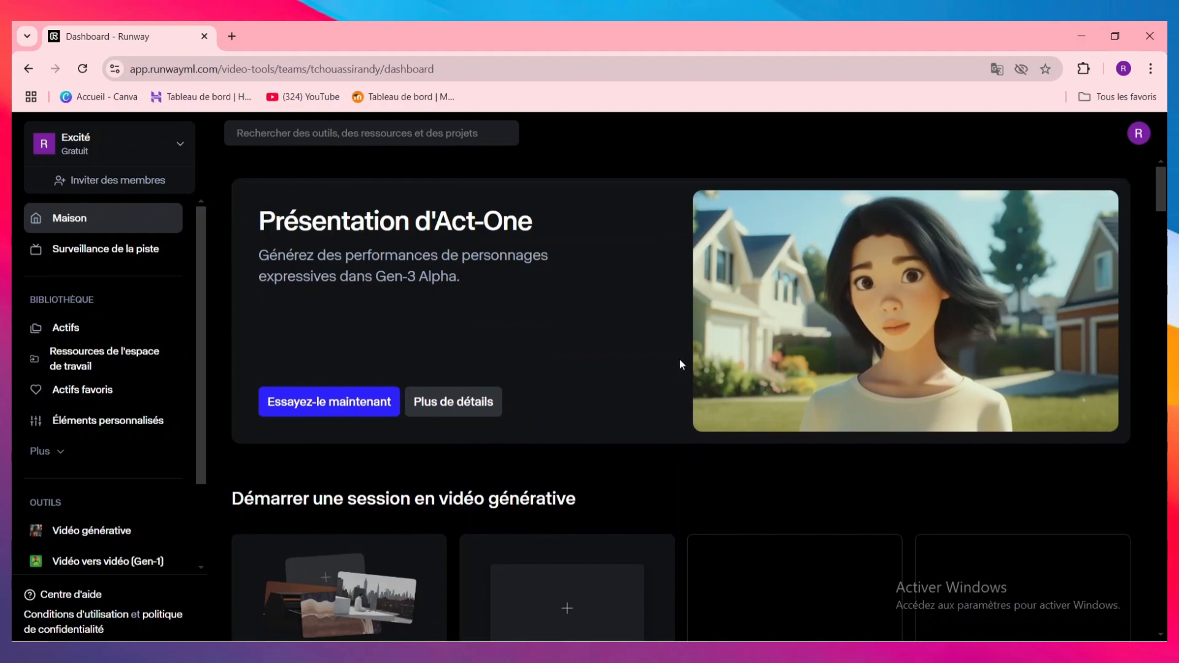
scroll(673, 359, down, 10)
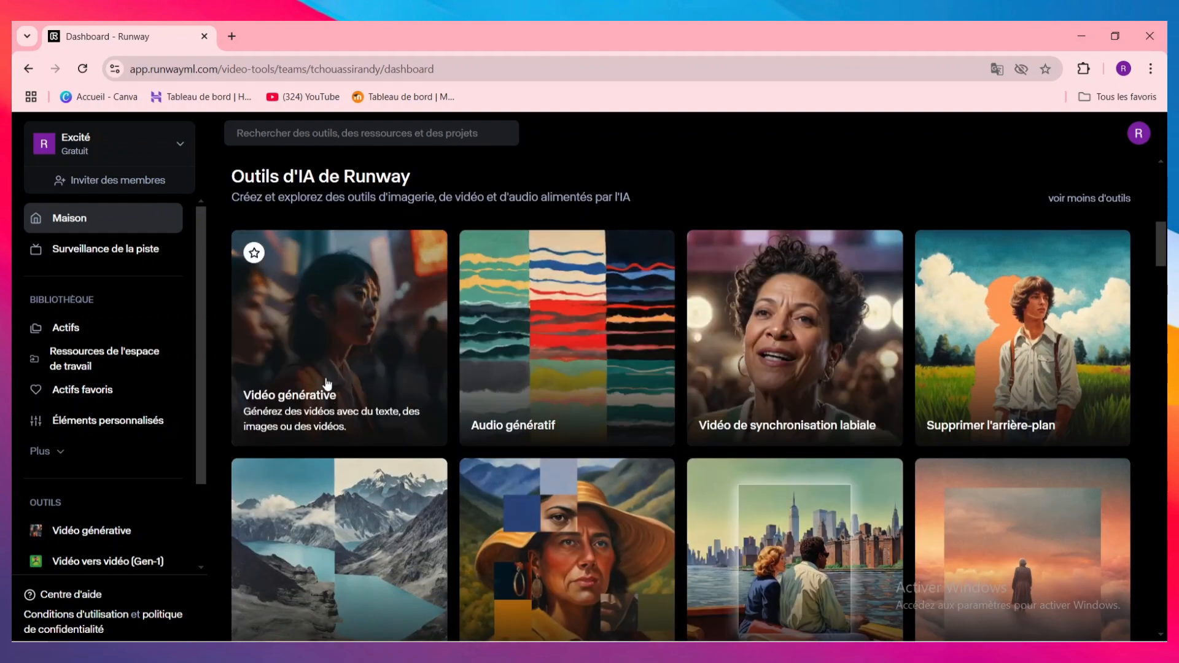
click(374, 364)
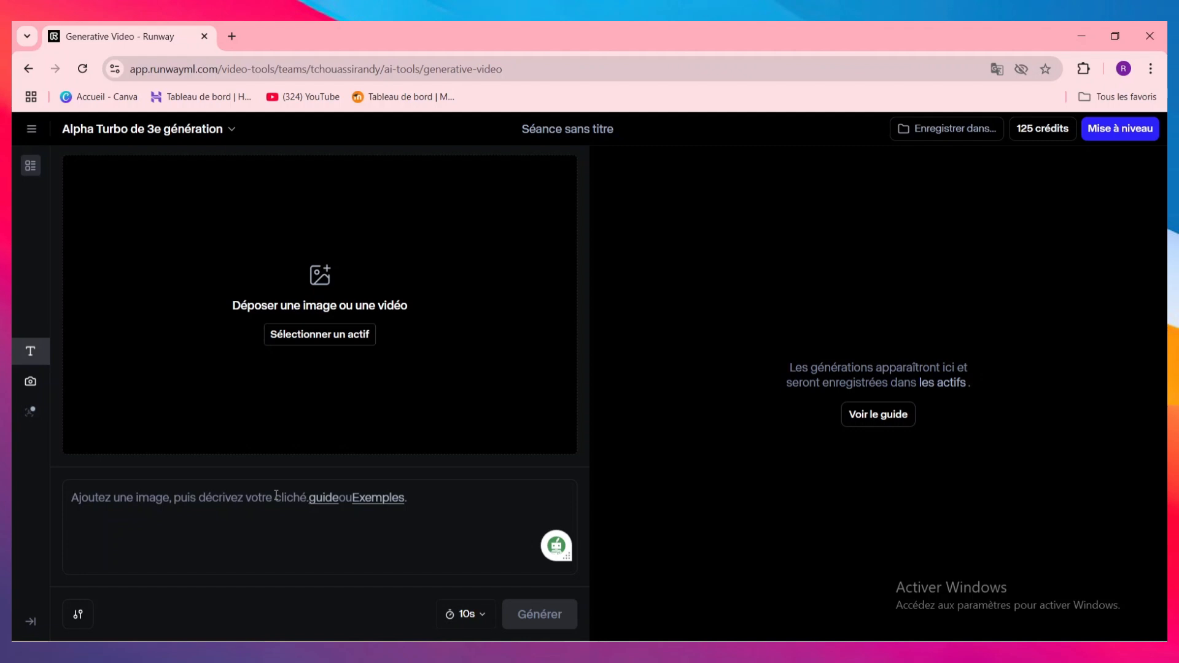
Step: Enter the video prompt "genere moi une image une video d"un moine qui joue de la guitare electrique"
text(d)
key(BackSpace)
text(gen)
text(ee)
key(ctrl+a)
text(genere moi une image une video d"un moine qui joue de la guitare electrique)
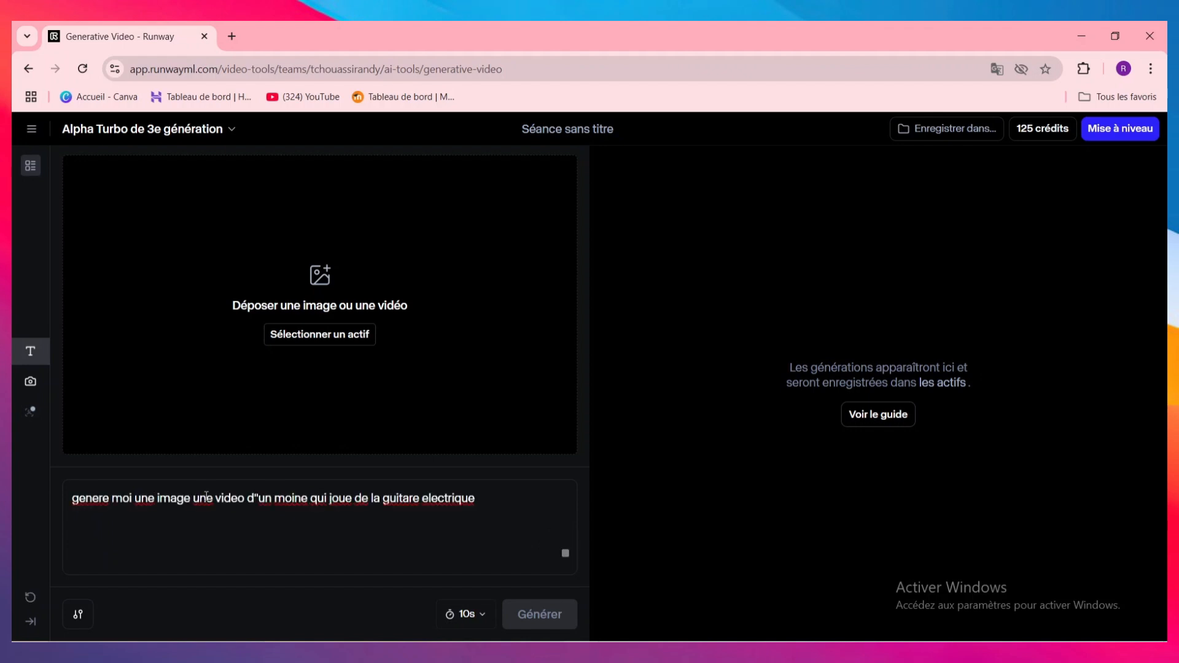
Step: Remove "une image" from the video prompt and crop the guitarist reference image to Portrait (768 x 1280)
drag(179, 502, 148, 506)
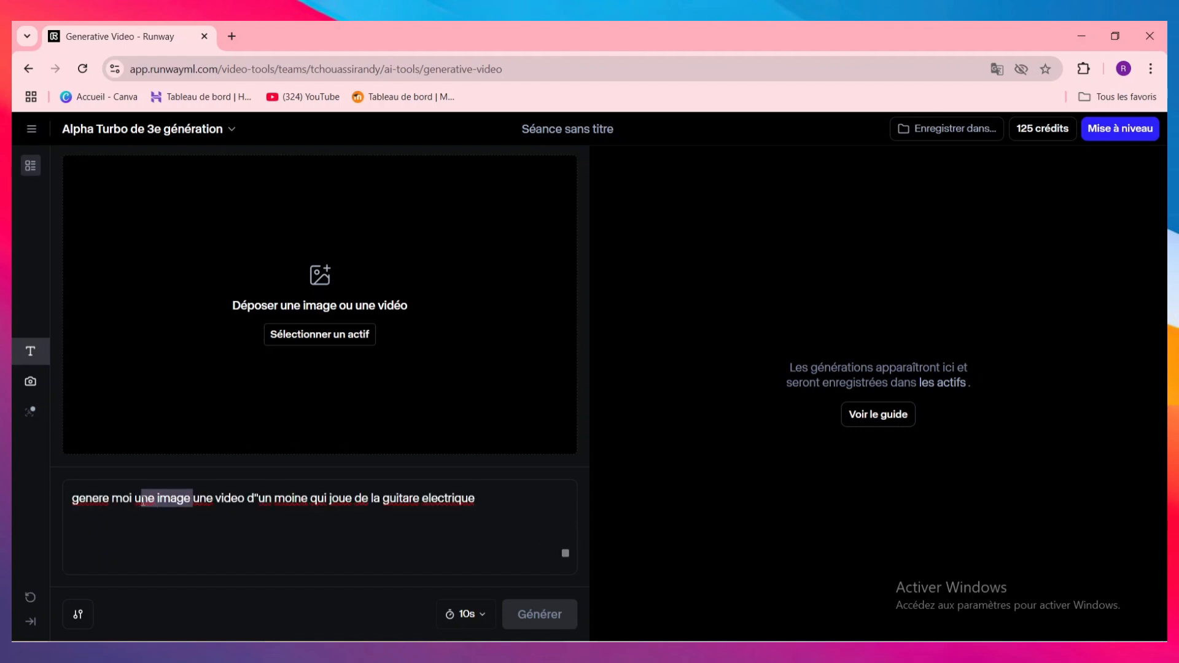
key(BackSpace)
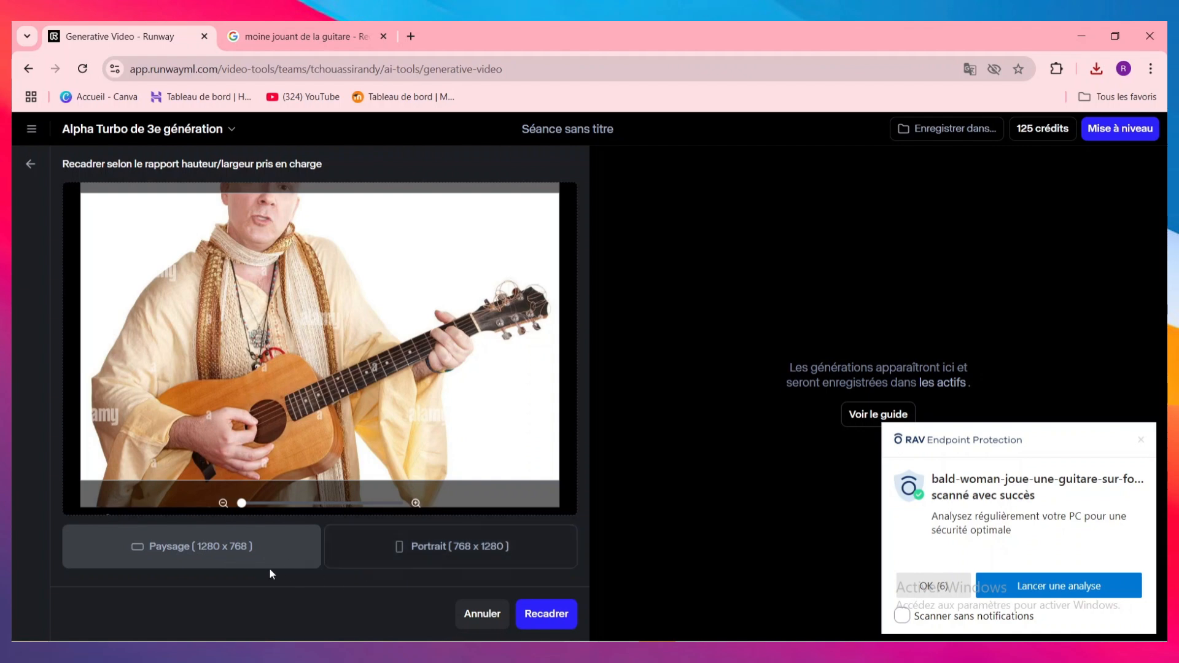
click(488, 564)
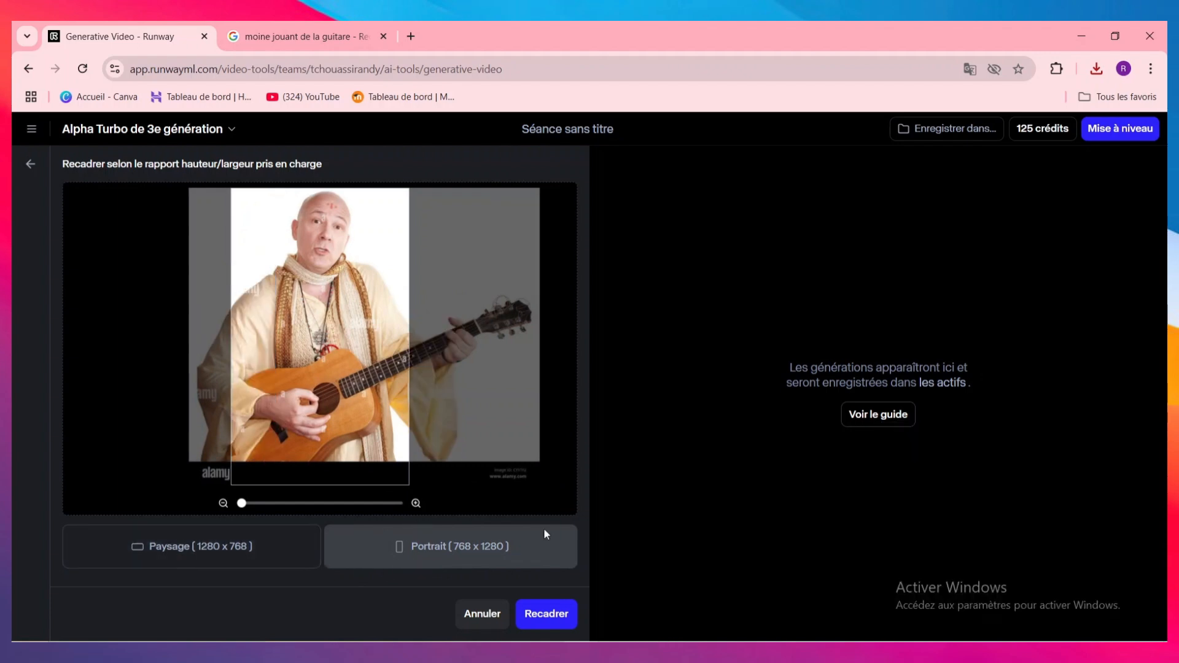
click(556, 622)
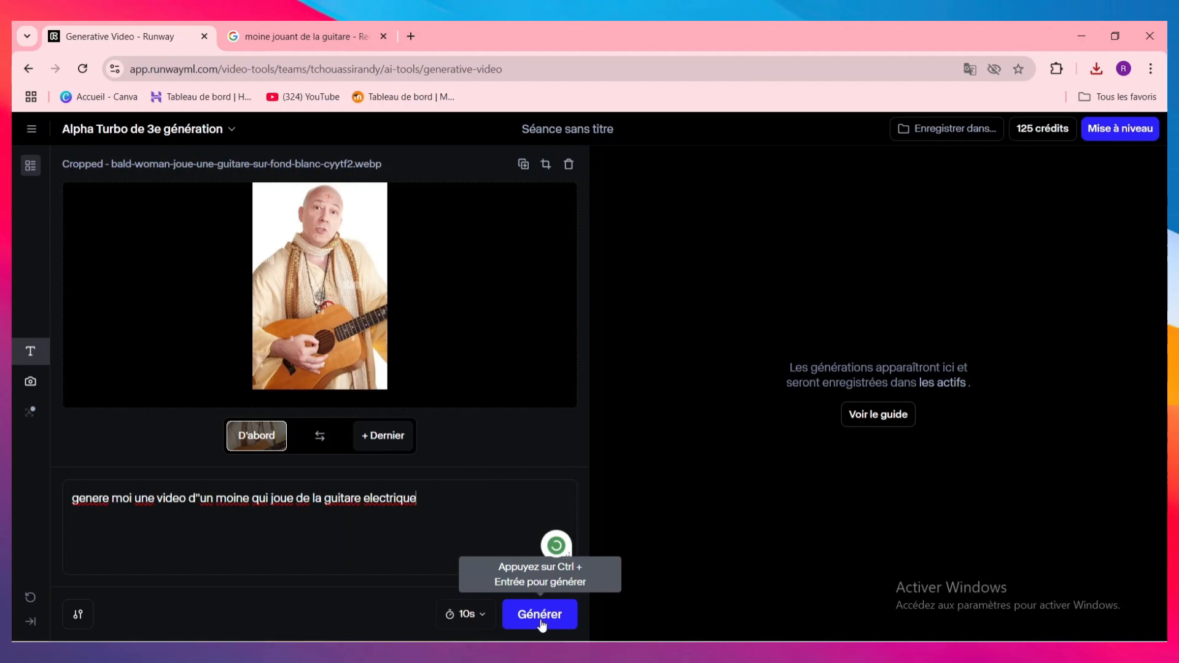
Step: Generate the 10-second video from the prompt and cropped image, and play the result
click(540, 617)
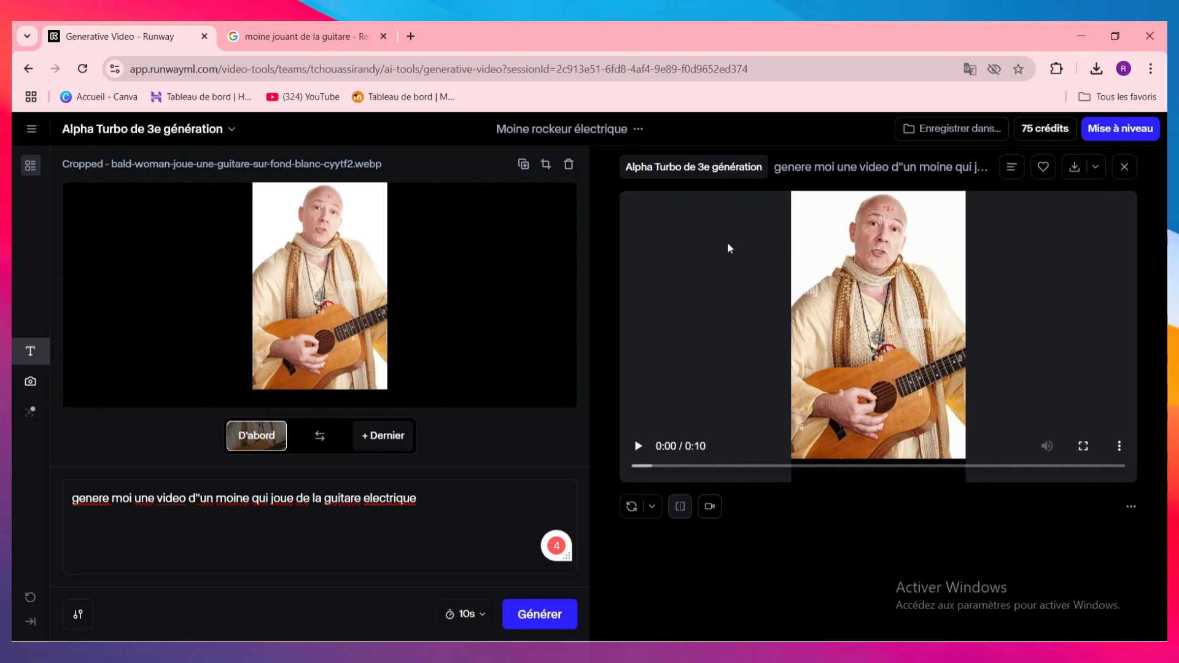
click(639, 448)
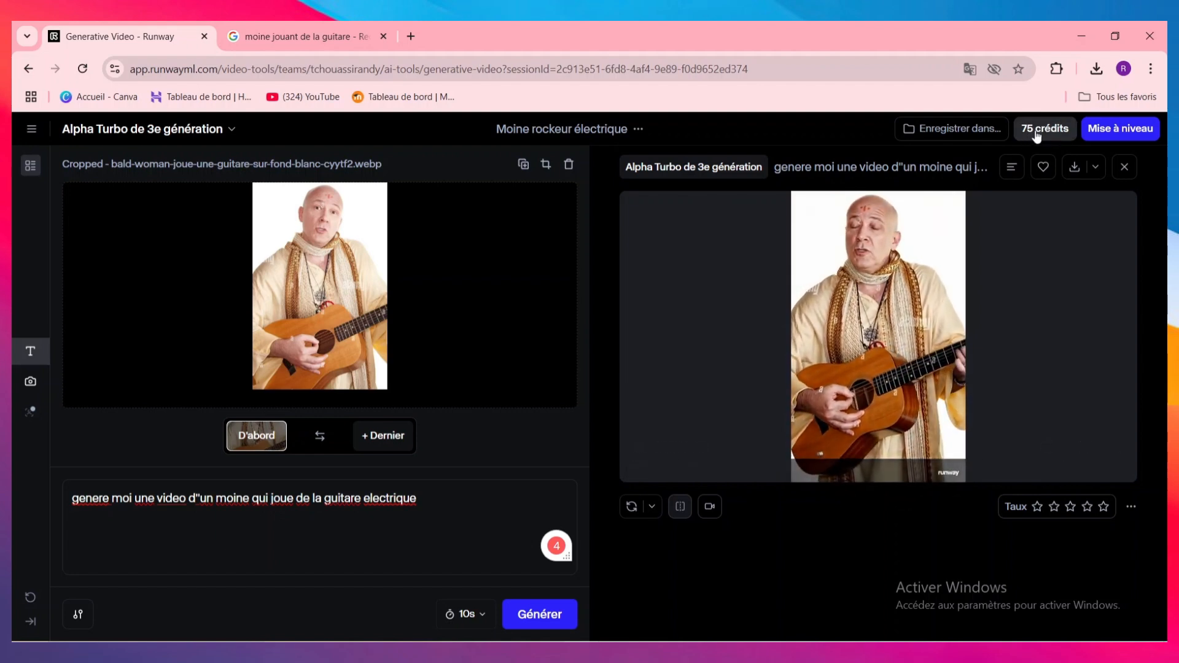
mouse_move(930, 204)
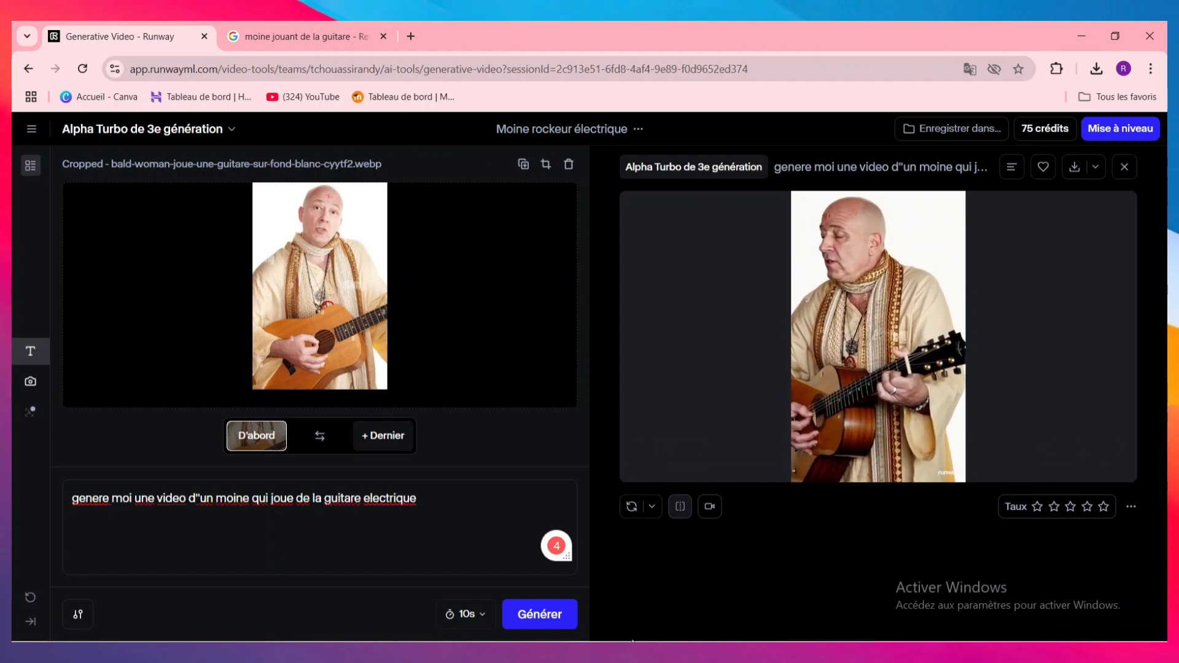
Step: Return to the dashboard and look through the full collection of Runway AI tools
click(28, 68)
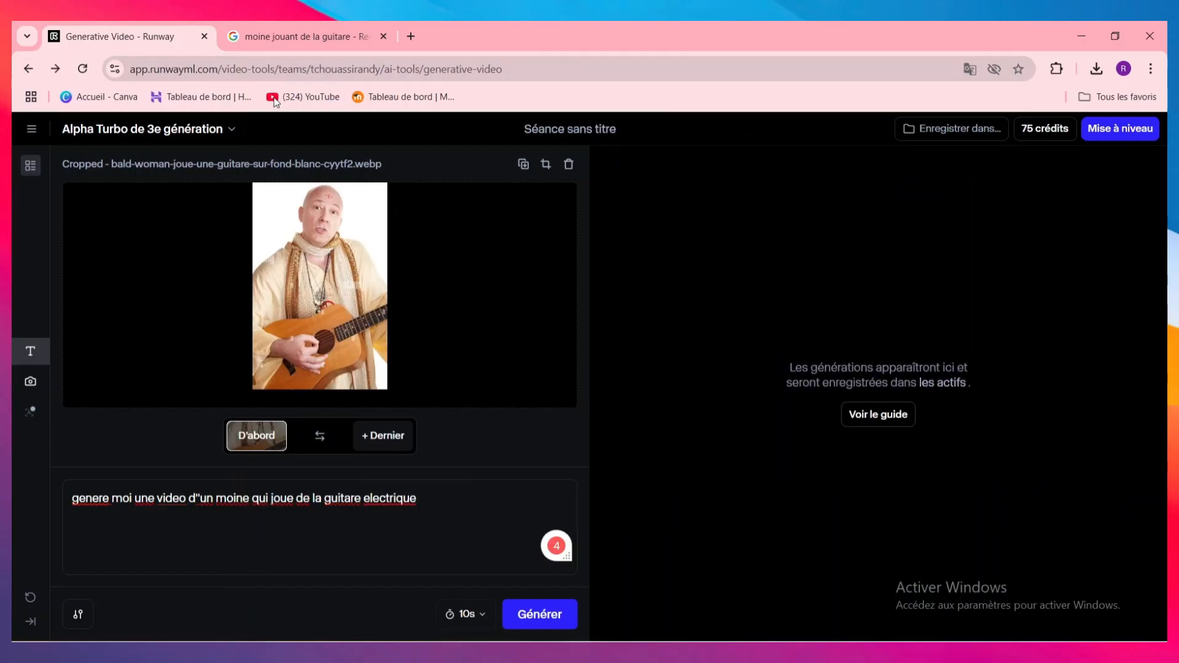
click(28, 69)
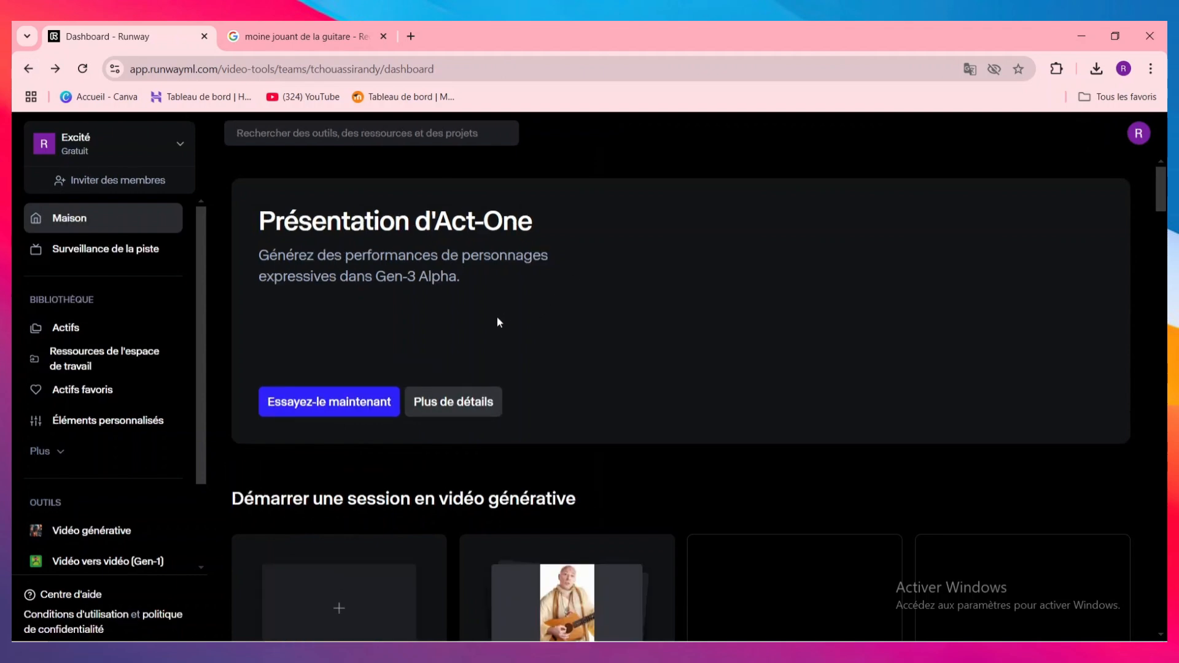
scroll(526, 363, down, 5)
scroll(537, 345, down, 3)
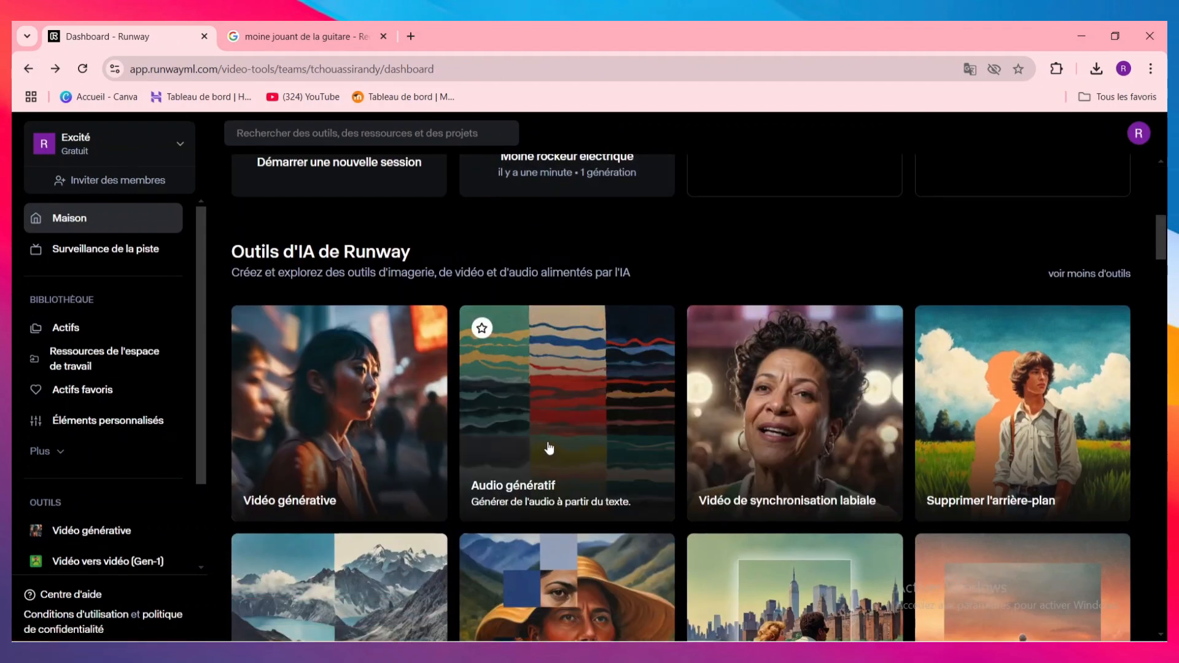
scroll(569, 446, down, 3)
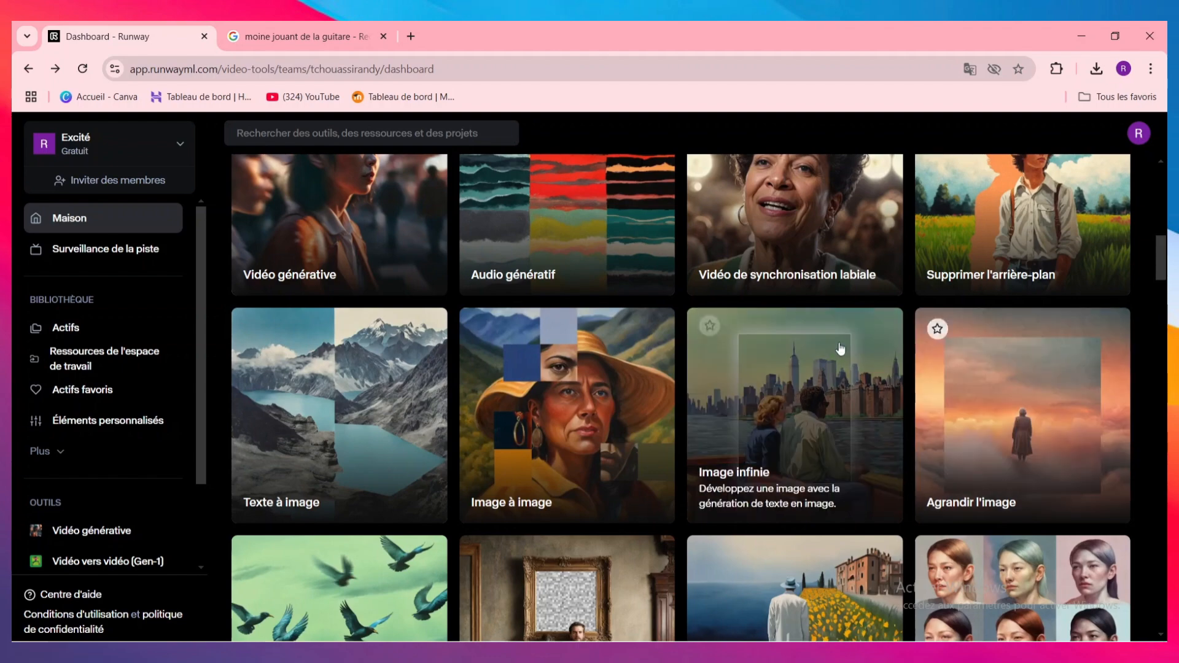
scroll(832, 350, down, 1)
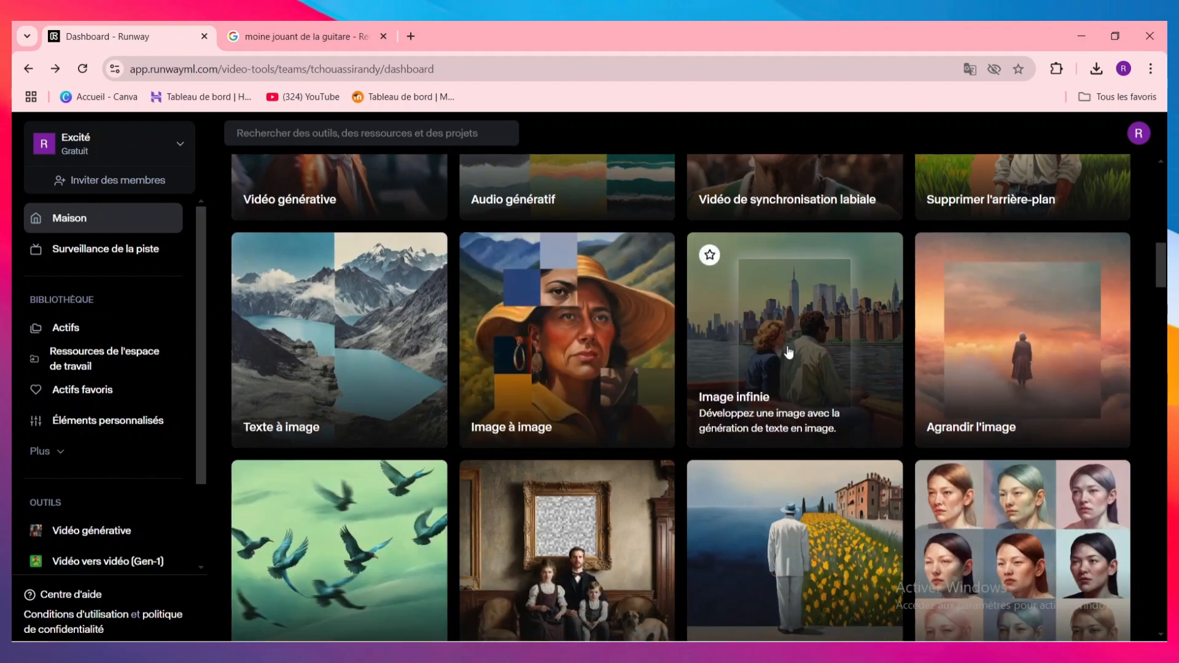
scroll(811, 344, down, 6)
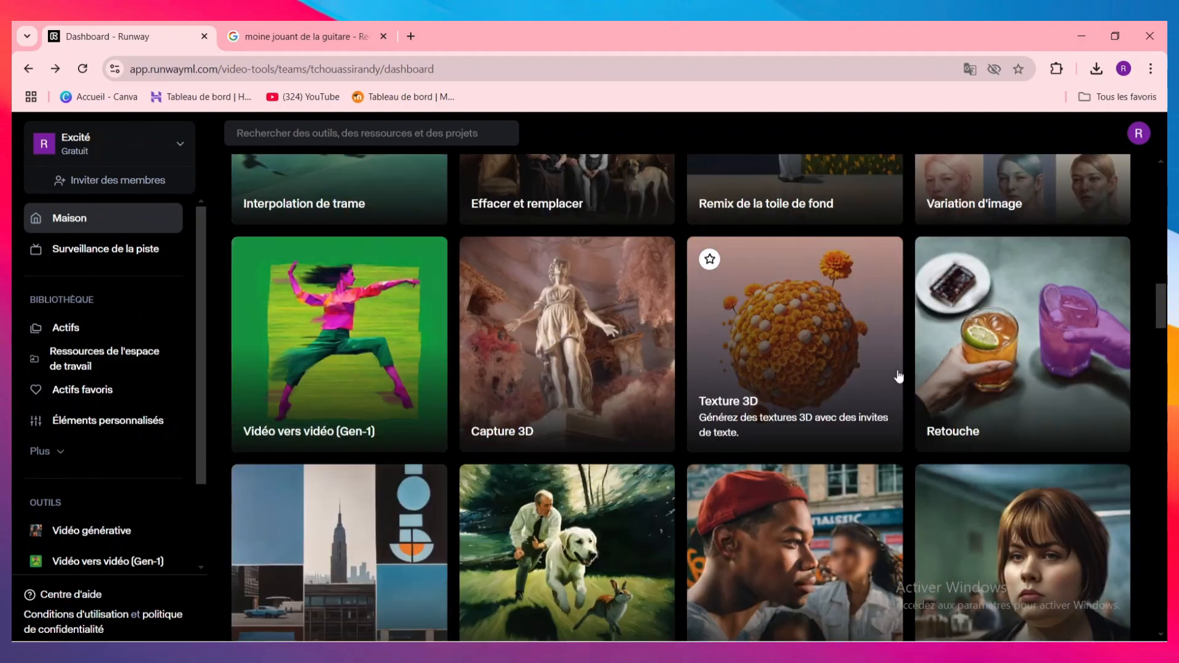
scroll(707, 405, down, 3)
scroll(666, 391, down, 7)
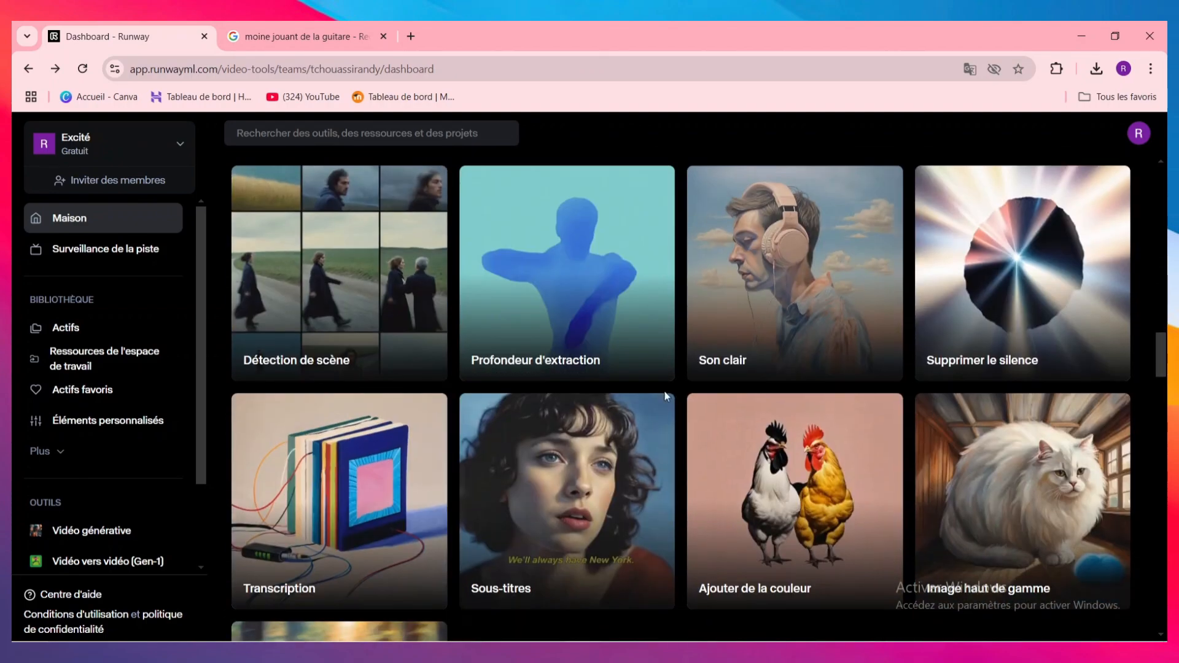
scroll(664, 392, up, 15)
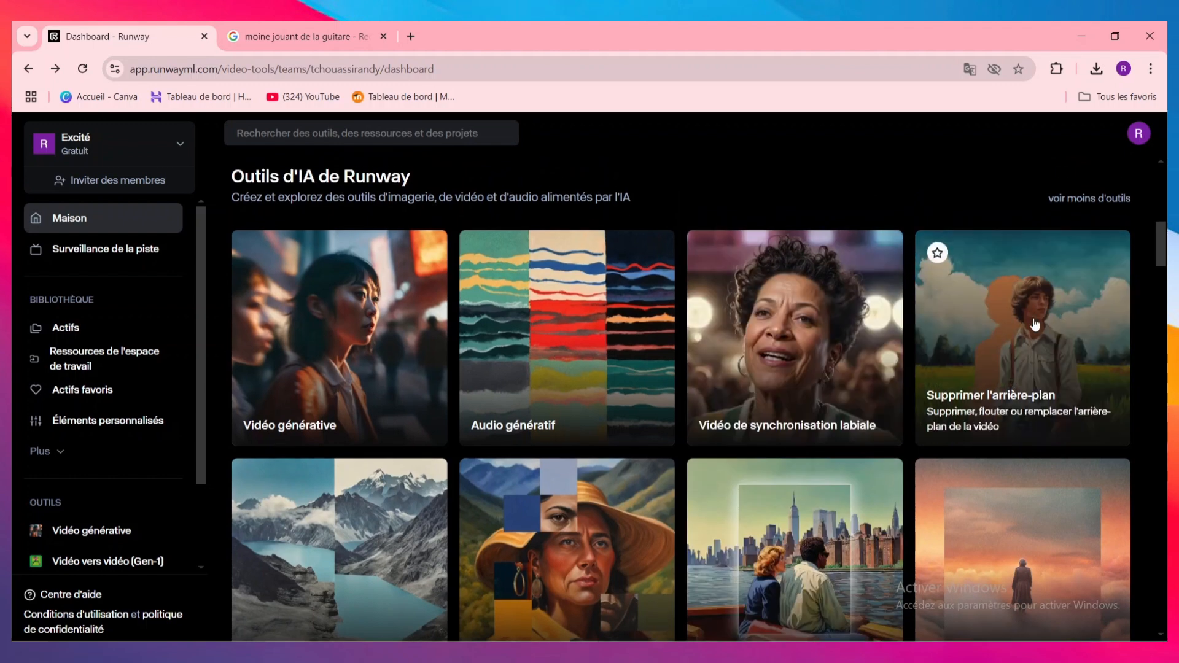
Step: Open the background removal tool (Supprimer l'arrière-plan) and preview the Generative Video folder in the private assets
click(1033, 318)
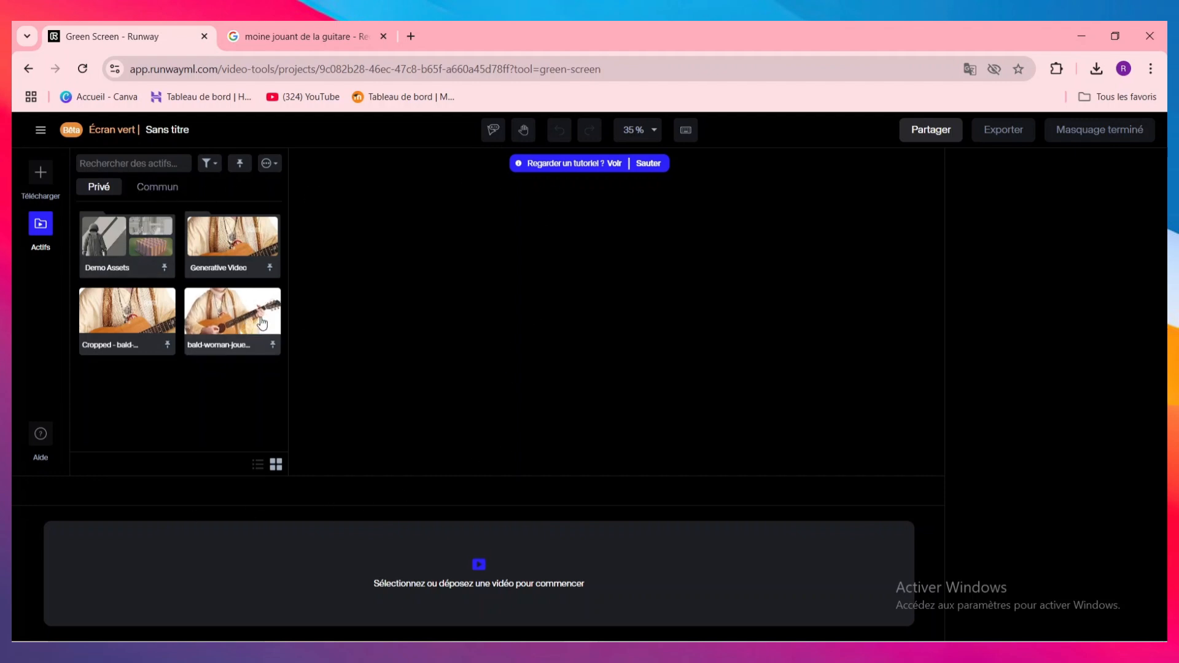
click(251, 324)
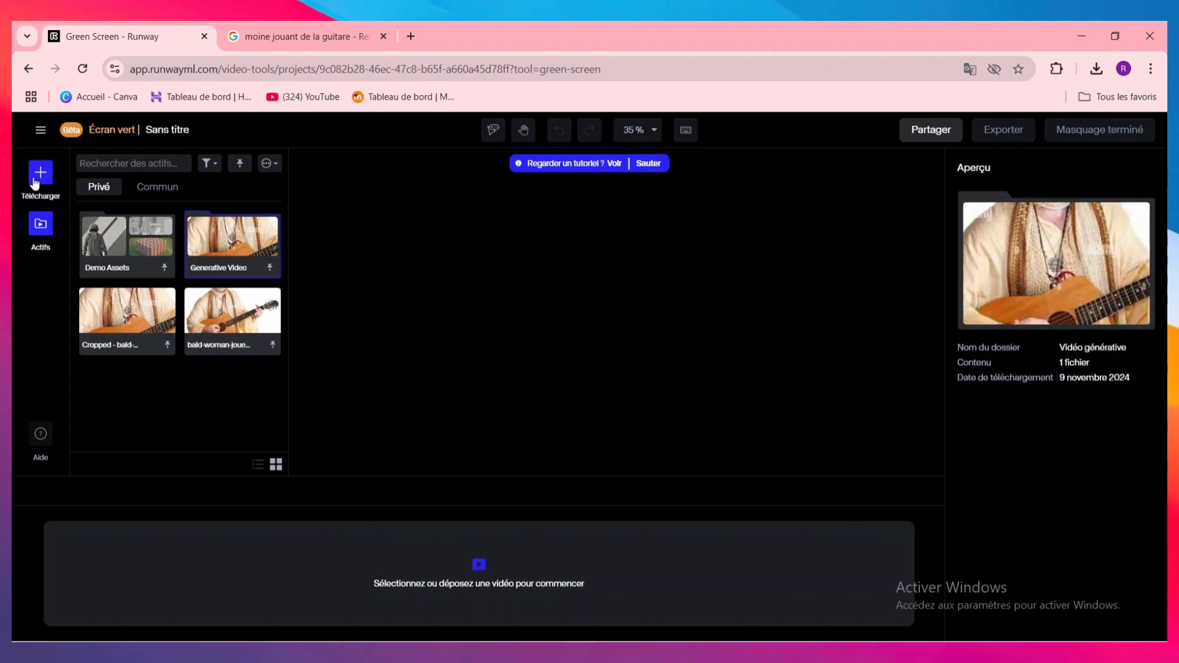
Step: Upload a "Noir Blanc Abstrait Couleur et Style" video from the Téléchargements folder and load it into the green screen project
click(34, 180)
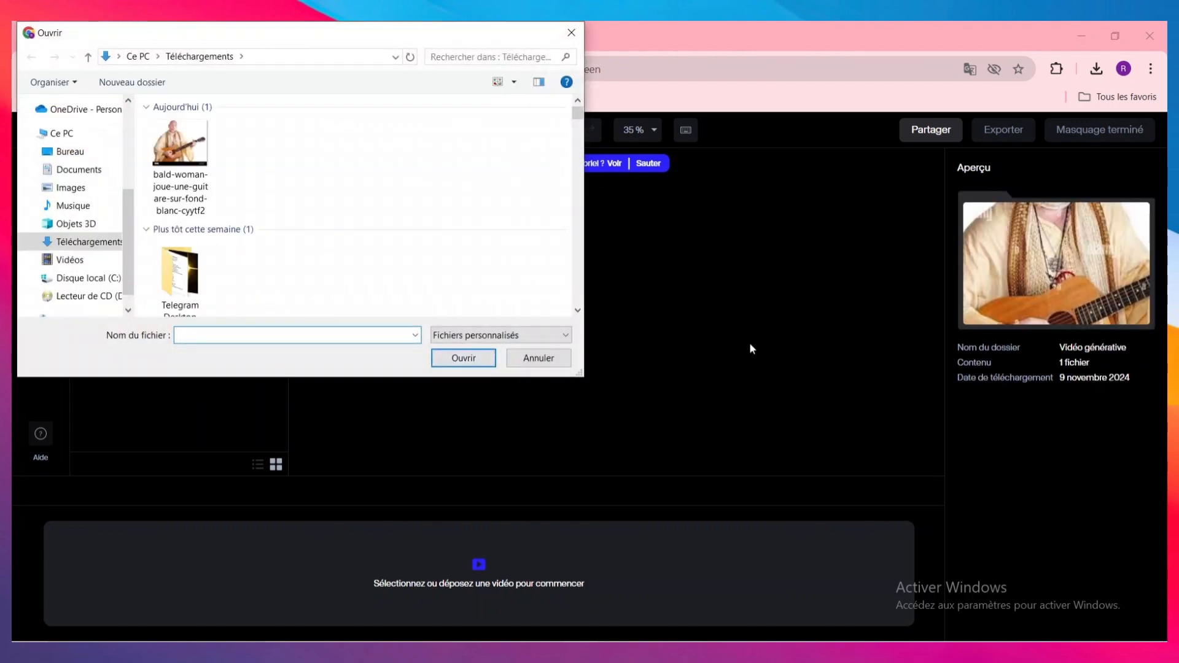
scroll(422, 153, down, 5)
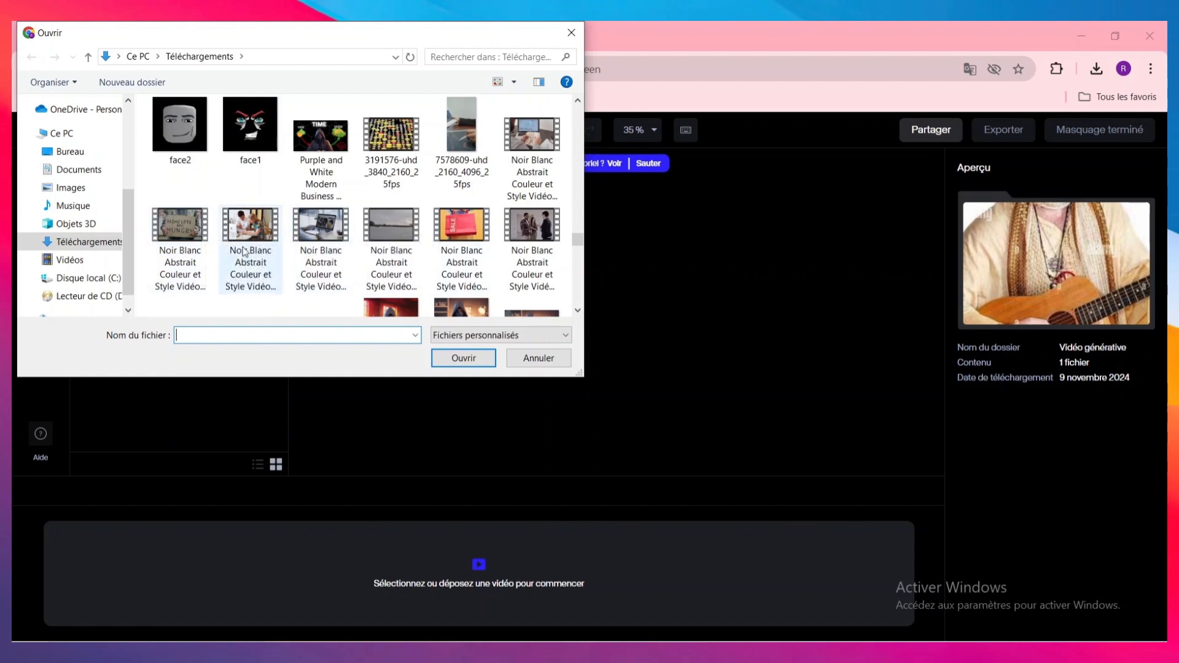
double_click(244, 252)
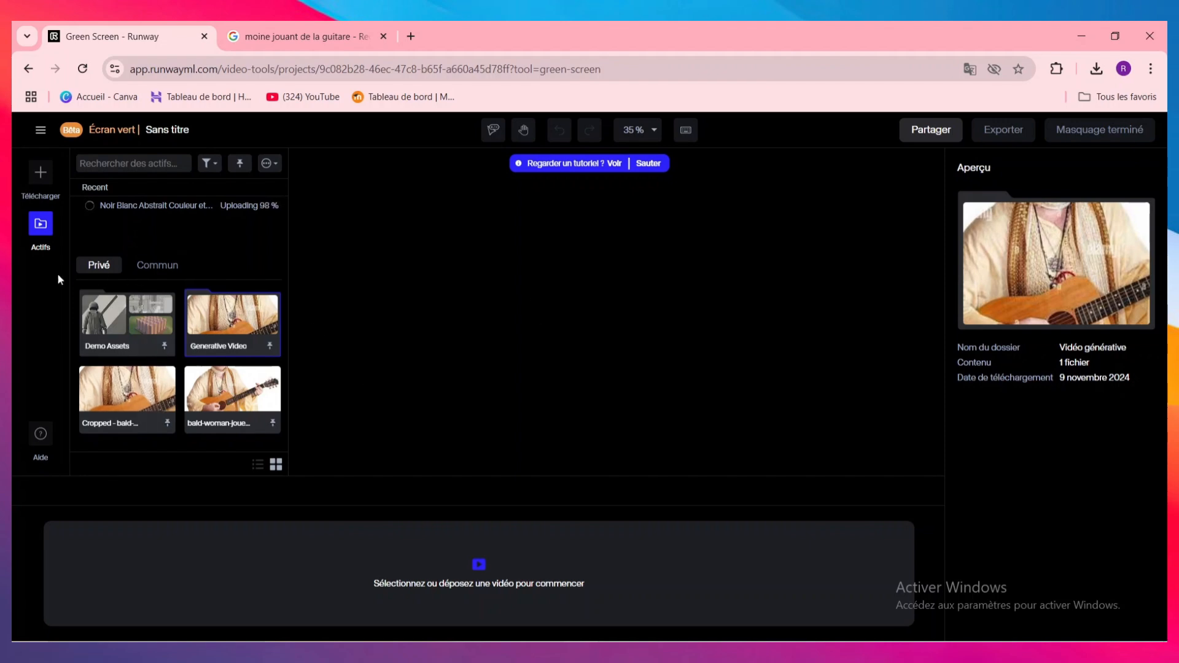
mouse_move(180, 209)
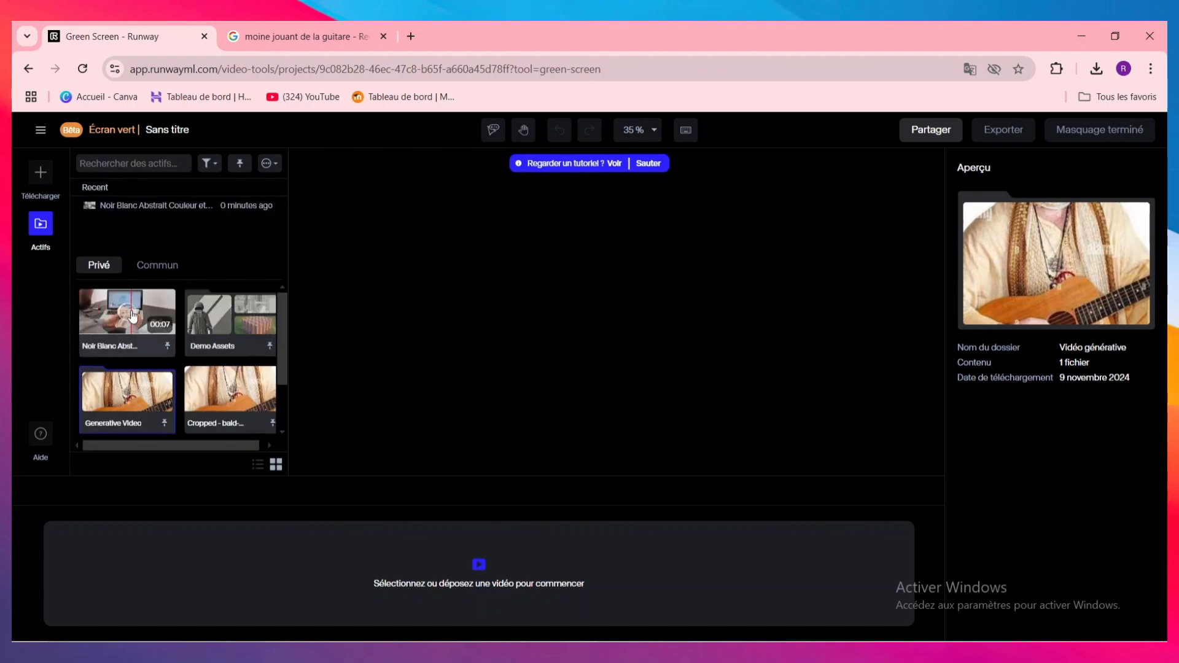
drag(134, 315, 540, 599)
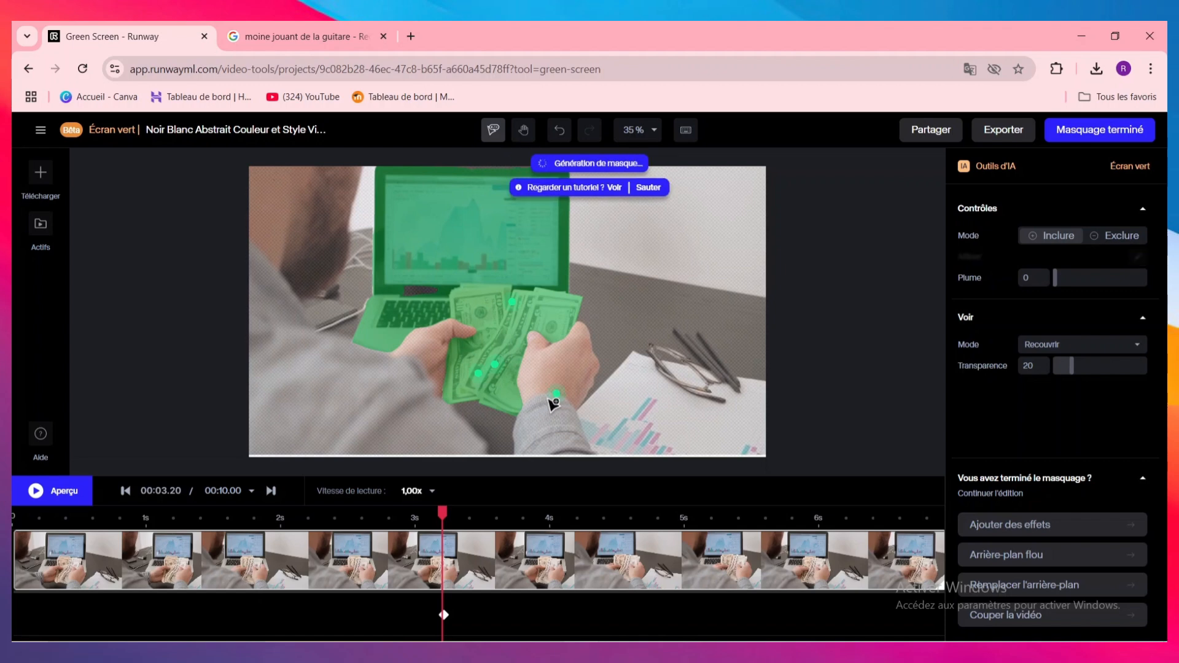
Step: Add include points on the hand and sleeve to the right of the banknotes to extend the mask
click(554, 379)
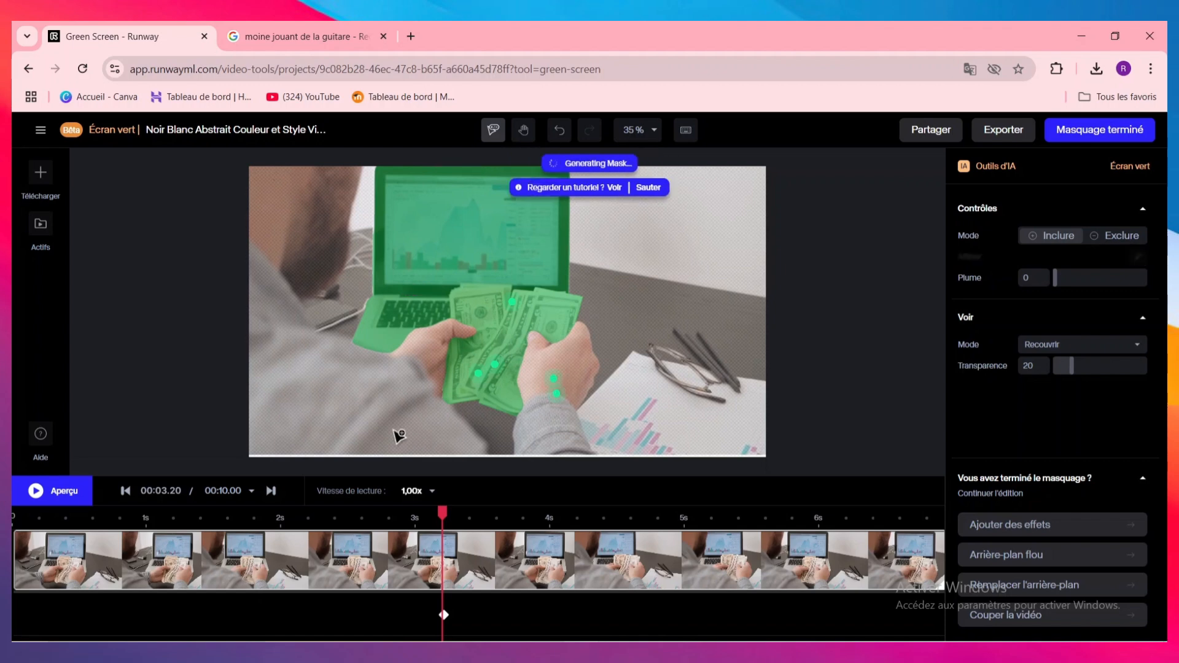
click(542, 392)
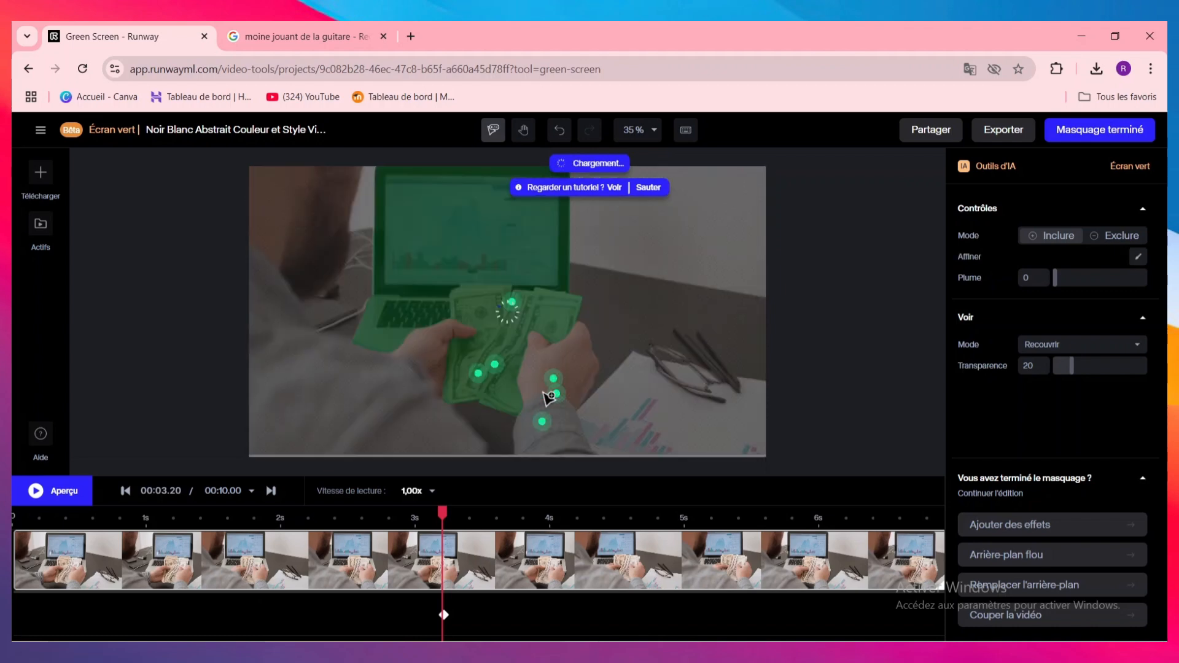
click(543, 420)
click(556, 434)
click(541, 435)
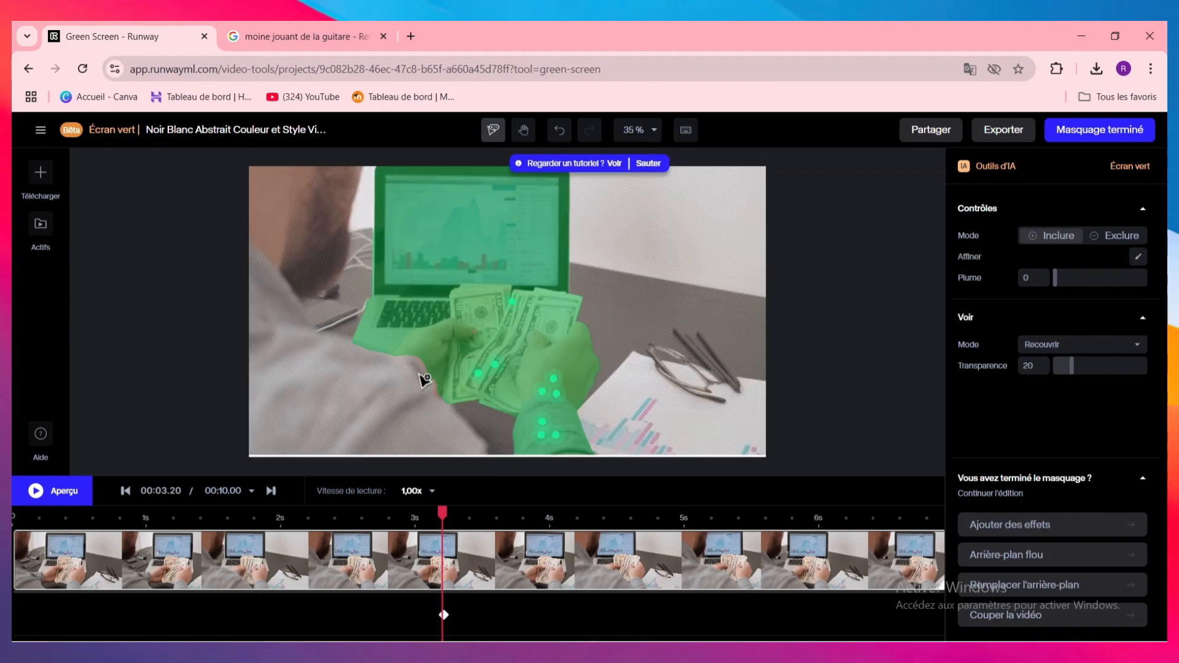
Step: Add include points on the man's shirt, near arm, neck and head so the mask covers his whole body
click(356, 386)
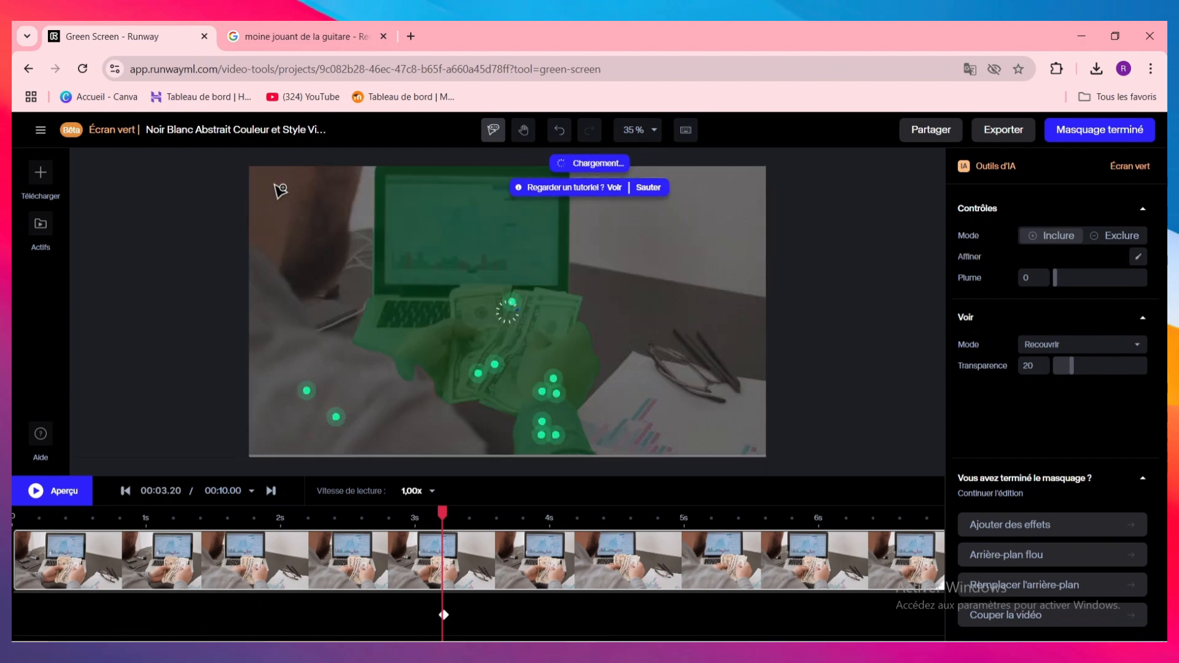
click(325, 366)
click(277, 290)
click(276, 271)
click(289, 244)
click(301, 226)
click(308, 201)
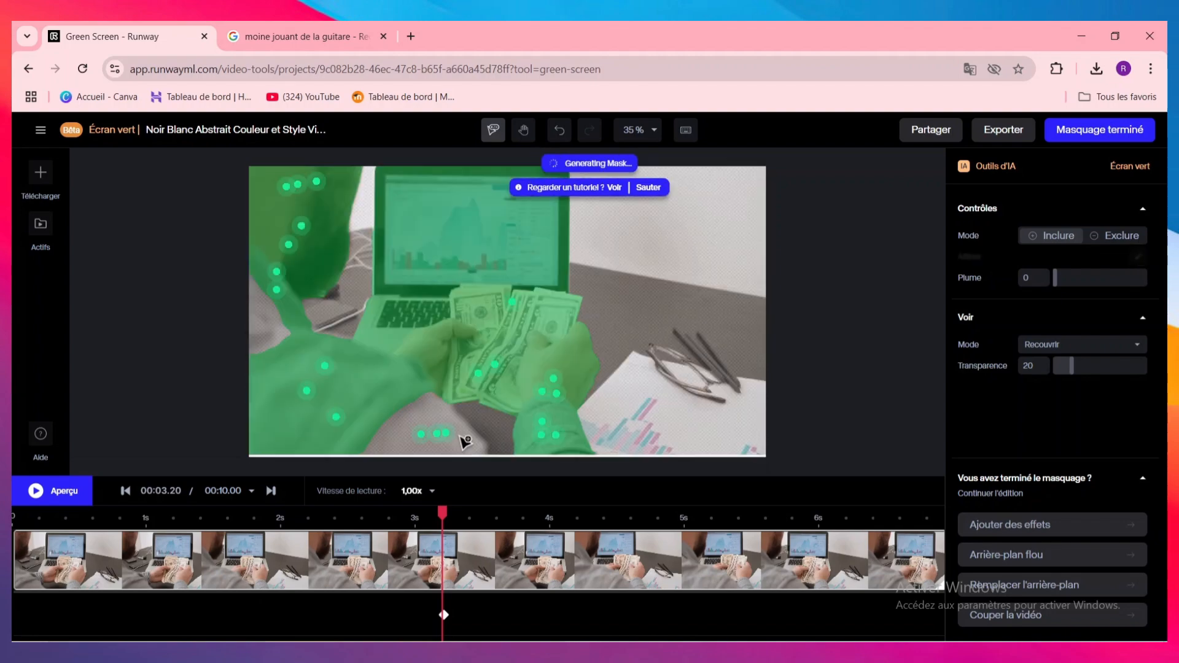
click(445, 433)
click(437, 434)
click(420, 434)
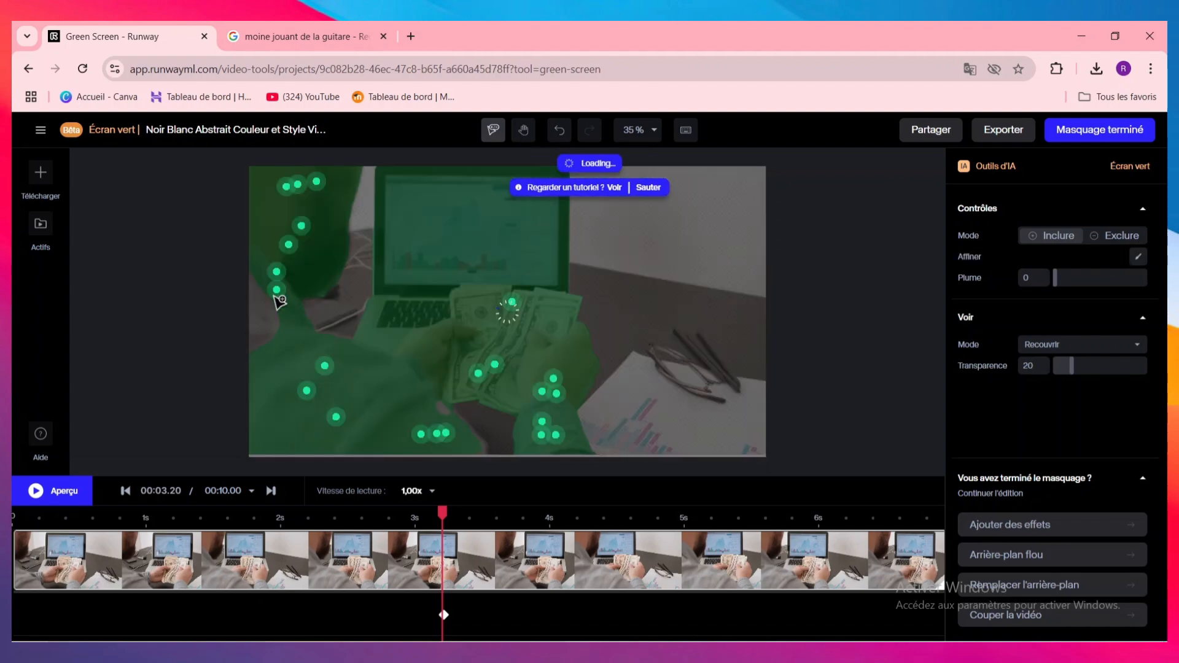
click(267, 330)
click(262, 298)
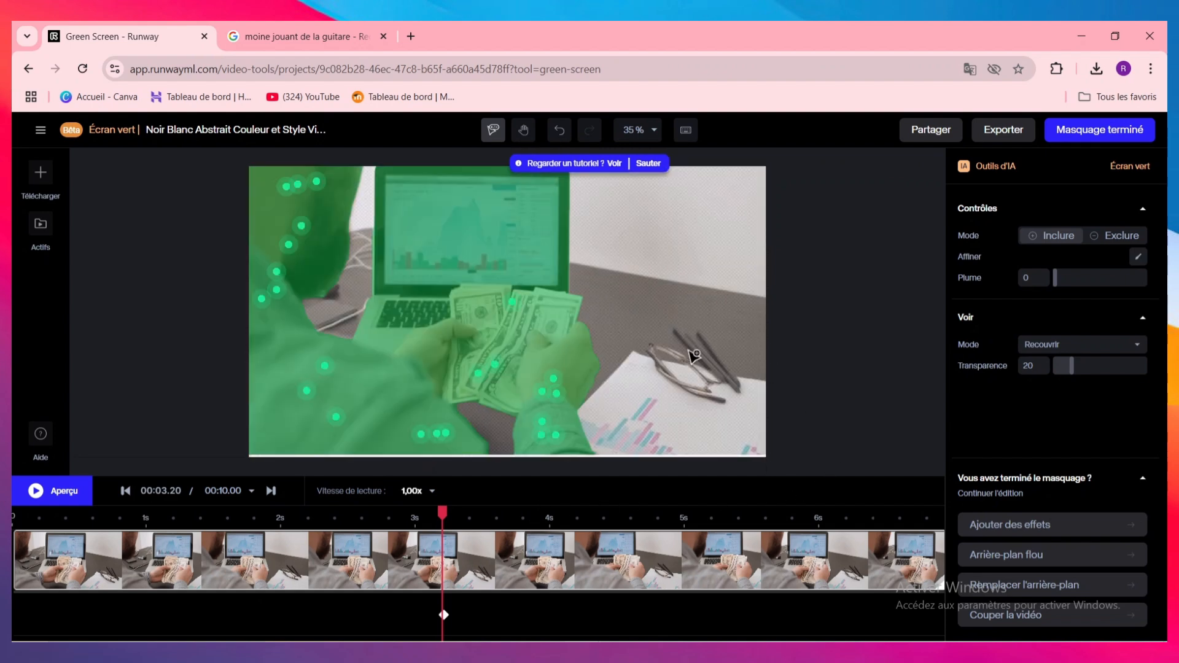
Step: Finish the masking to open the clip in the video editor, and continue past the welcome tour prompt
click(1116, 135)
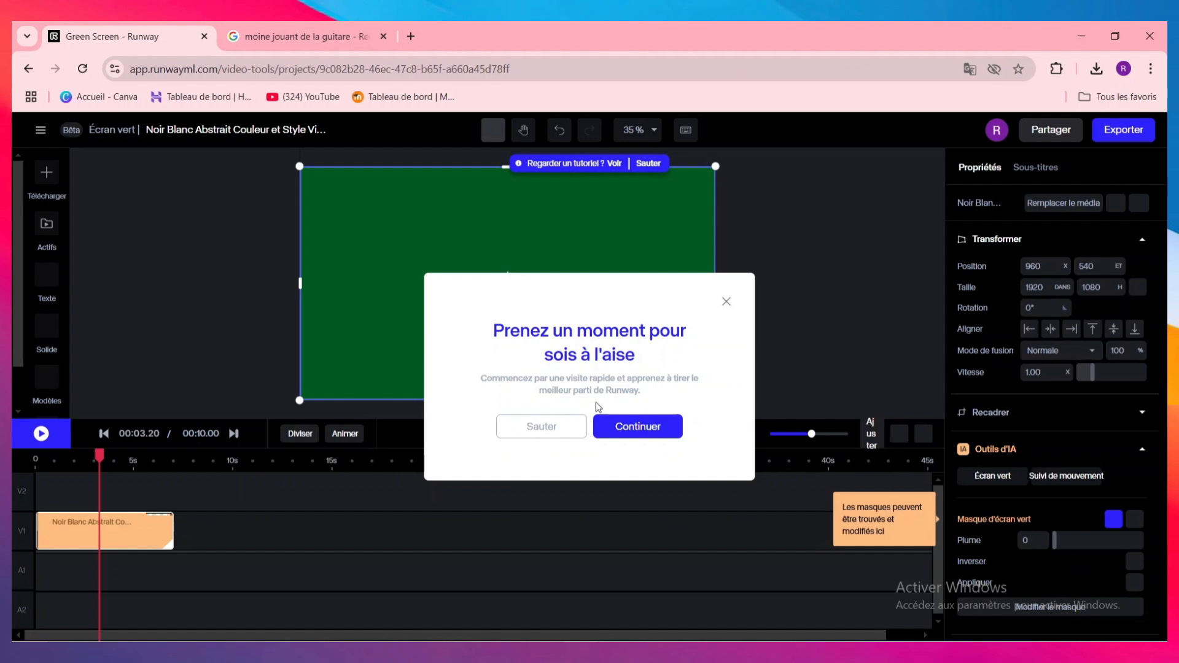
click(639, 426)
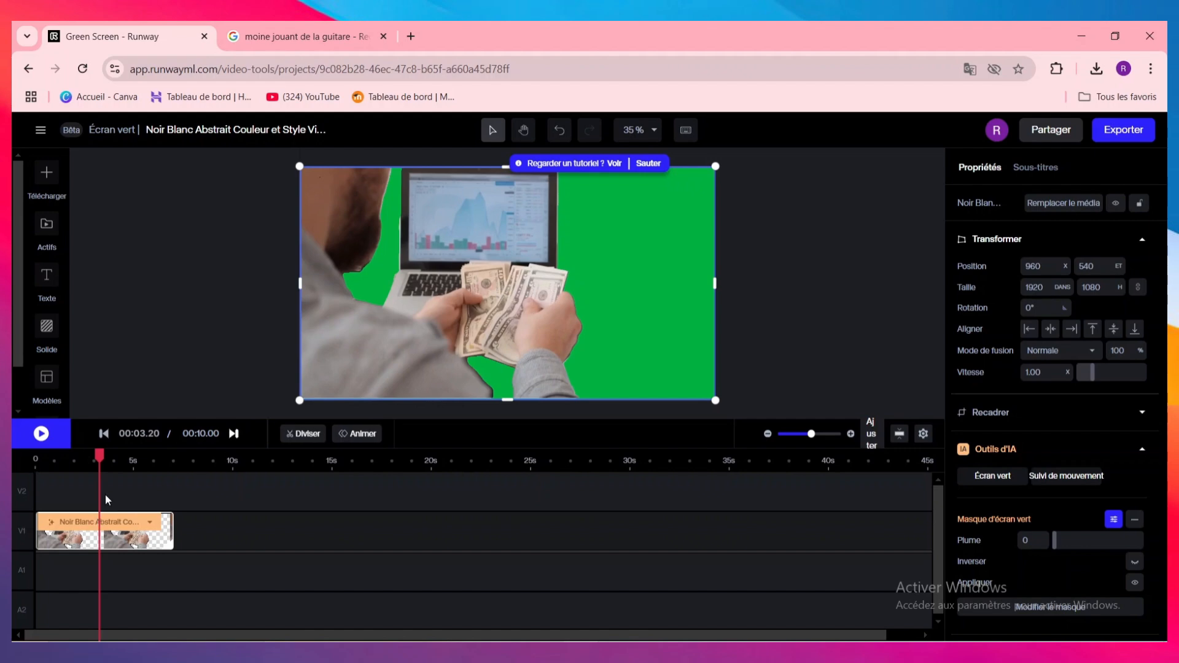
Step: Play back the masked clip from an earlier point on the timeline and step back from its end to check the green background
mouse_move(99, 453)
mouse_down()
mouse_move(66, 454)
mouse_move(82, 455)
mouse_up()
key(space)
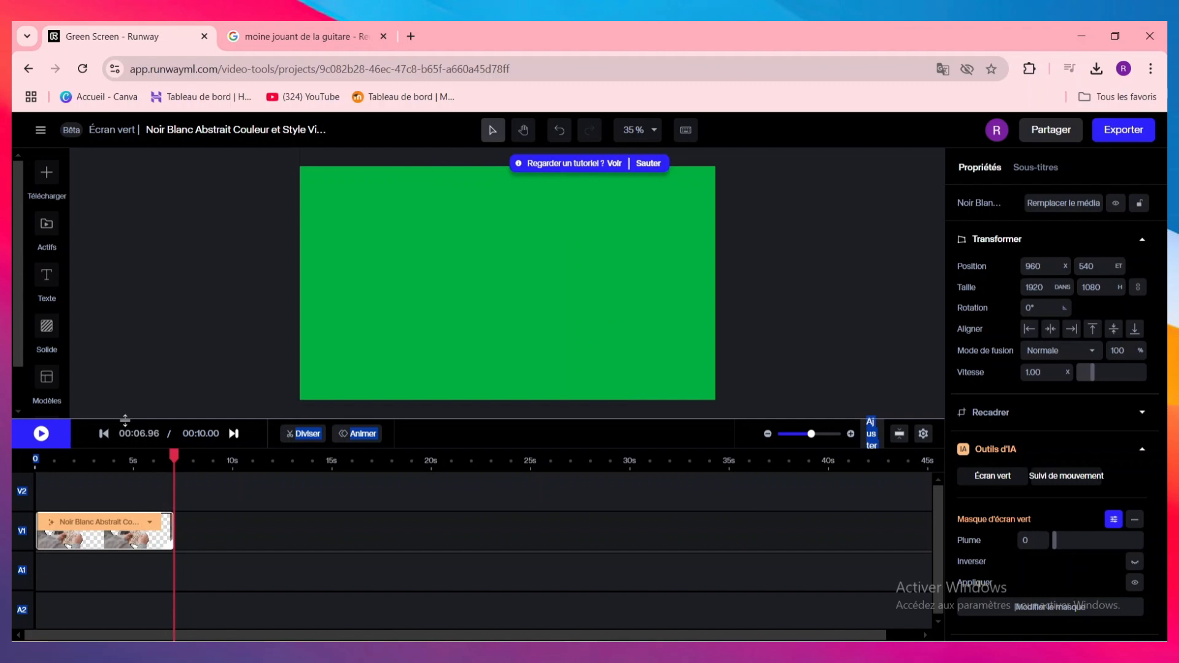
key(Left)
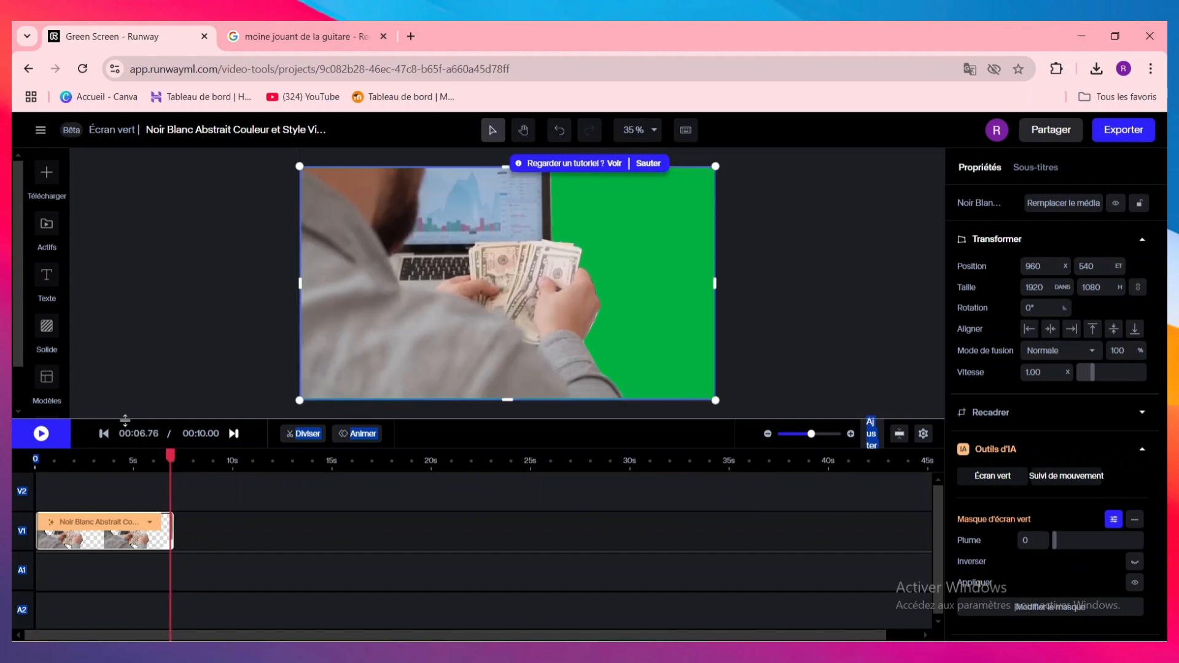